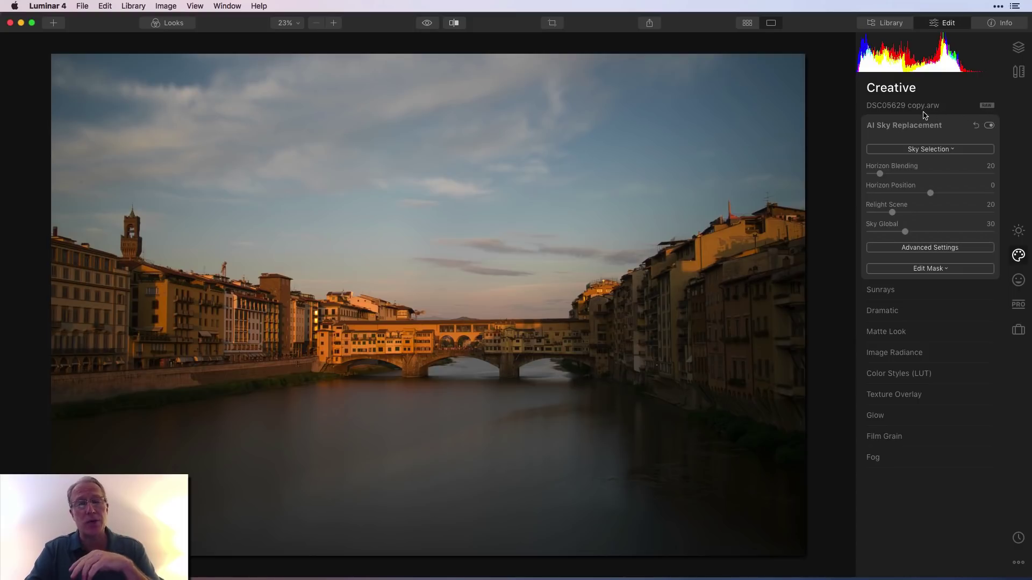
Replace the sky of the river photo with the stone bridge using the Blue Sky 6 preset.
left_click(930, 150)
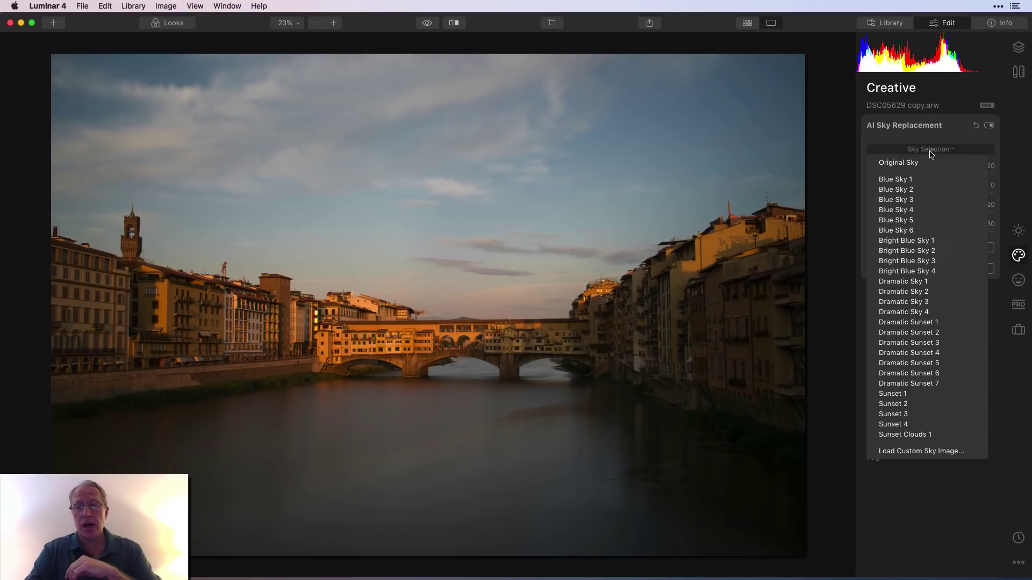
left_click(916, 230)
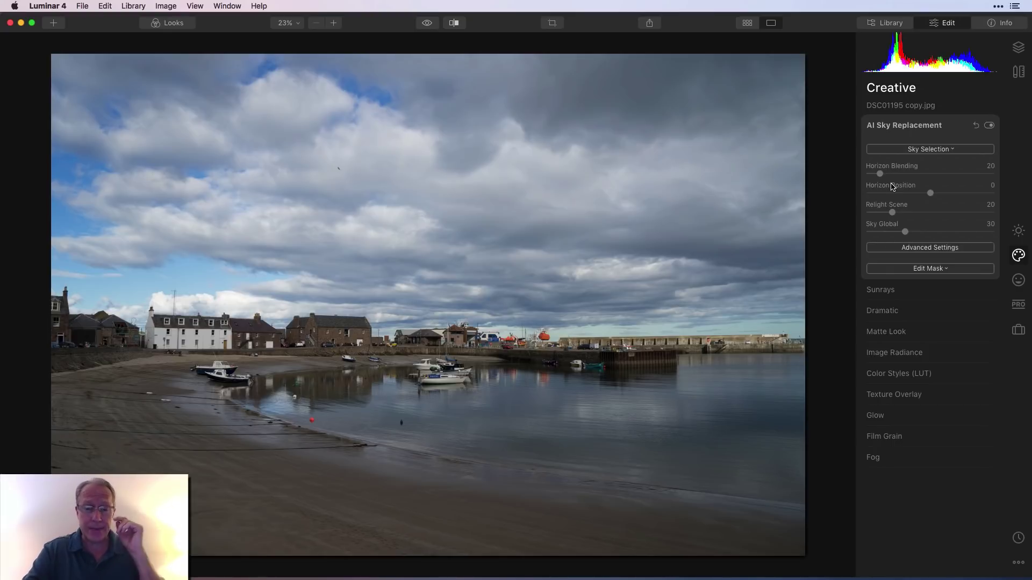
Try Dramatic Sky 1 and Bright Blue Sky 4 on the harbour photo, then restore its original sky.
left_click(923, 151)
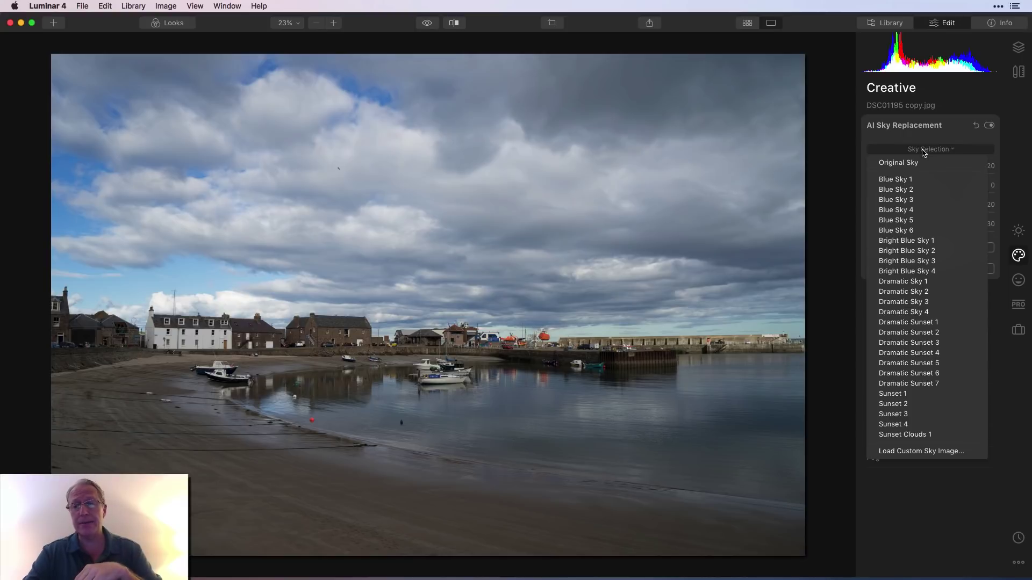
left_click(923, 282)
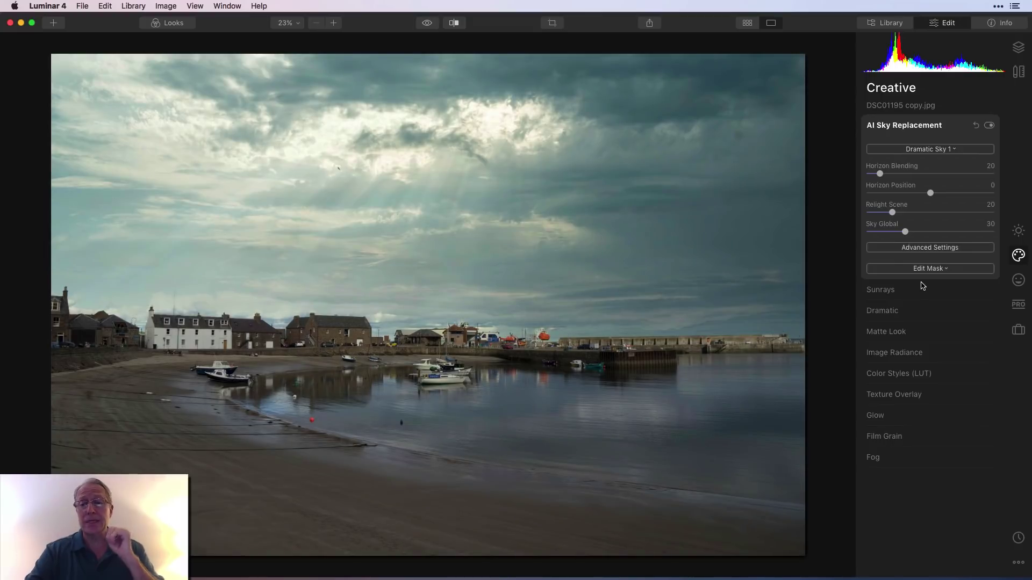
left_click(933, 151)
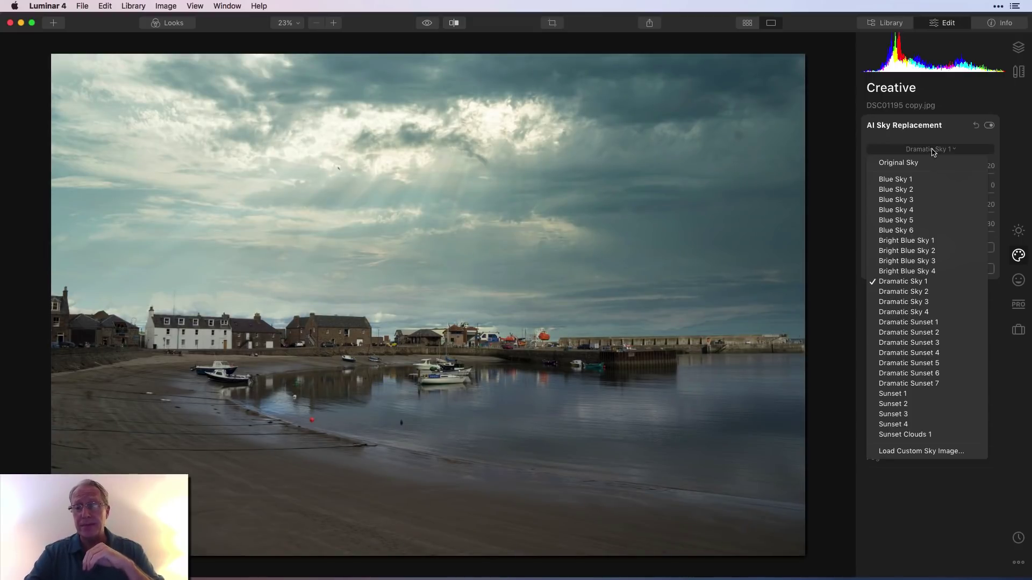
left_click(920, 271)
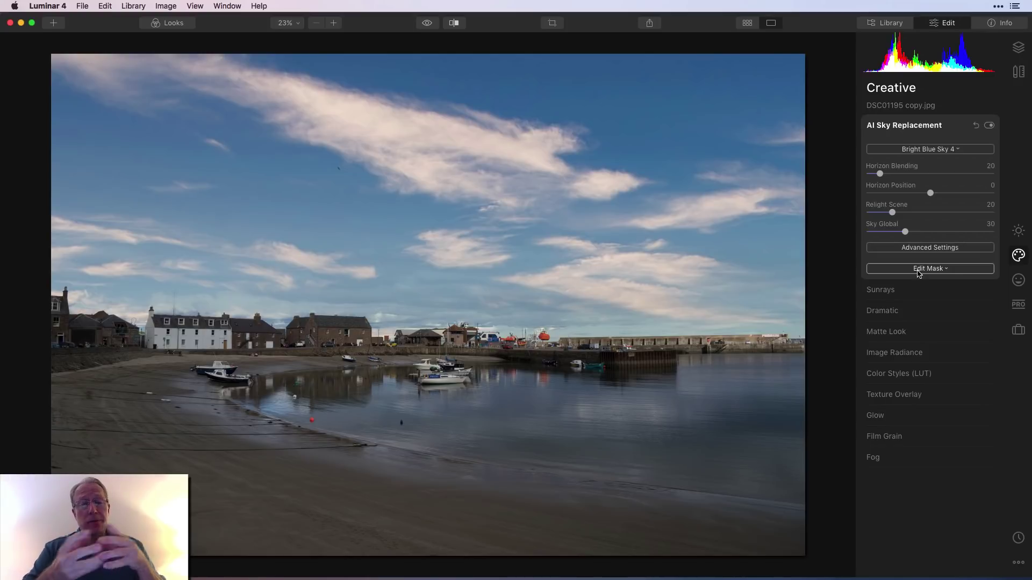
left_click(929, 149)
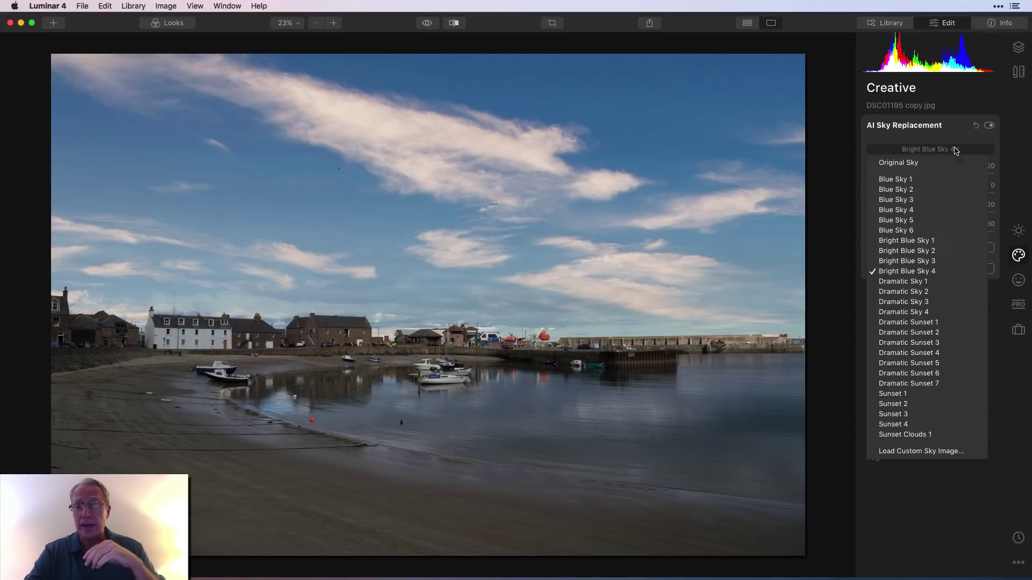
left_click(931, 164)
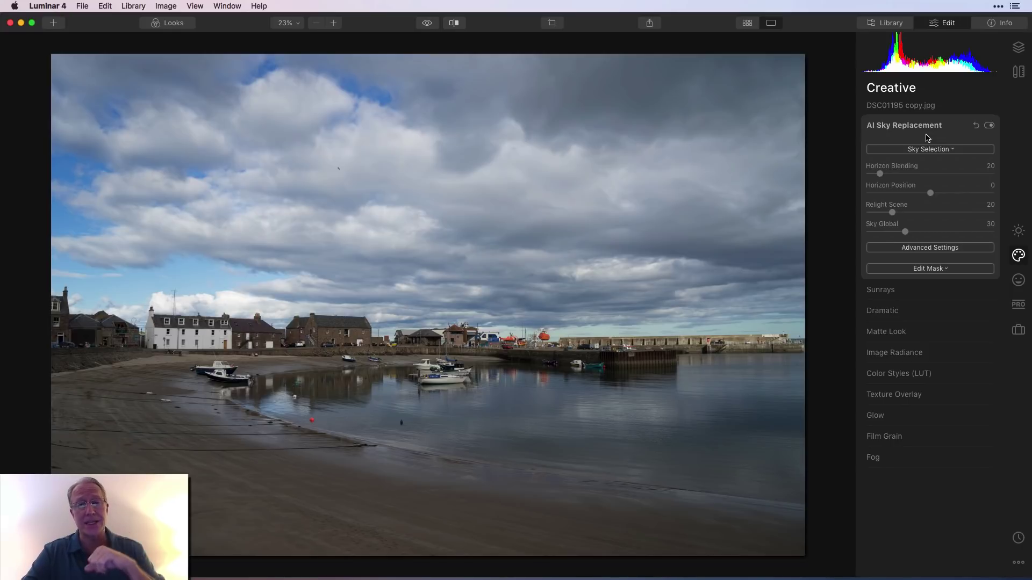
Switch to the cliffside village photo and try Dramatic Sky 1 as its replacement sky.
key("Right")
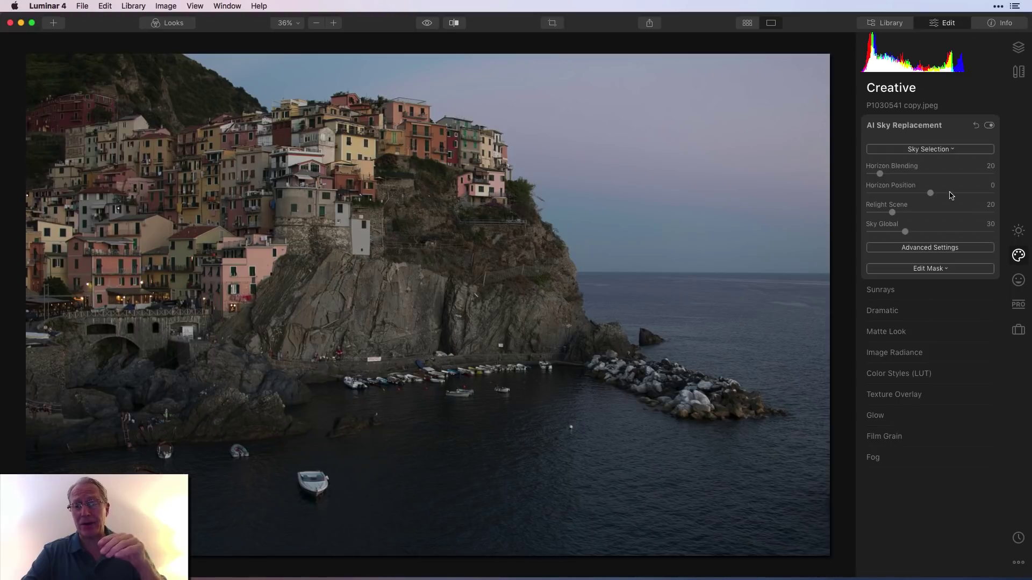
left_click(932, 151)
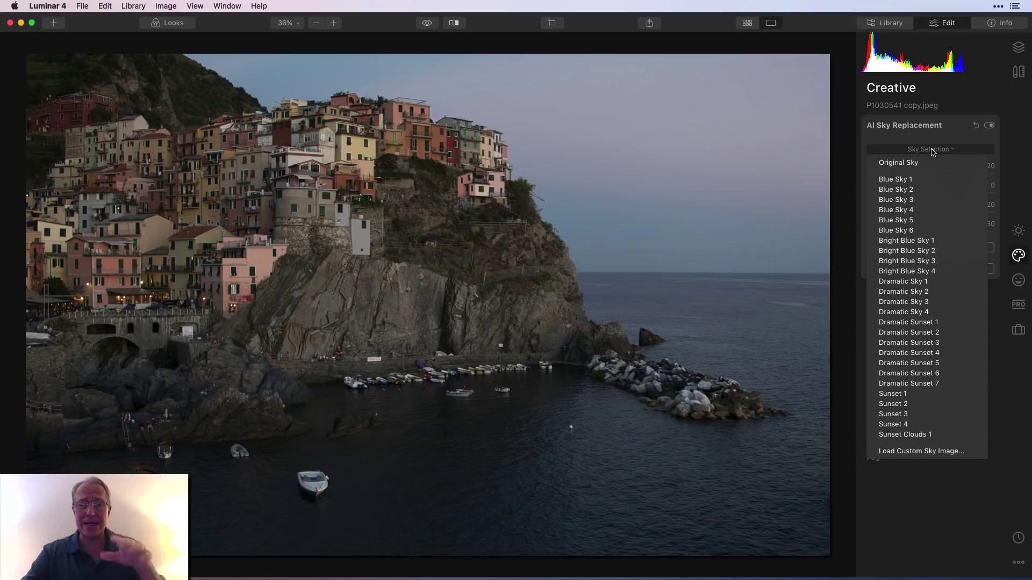
left_click(927, 283)
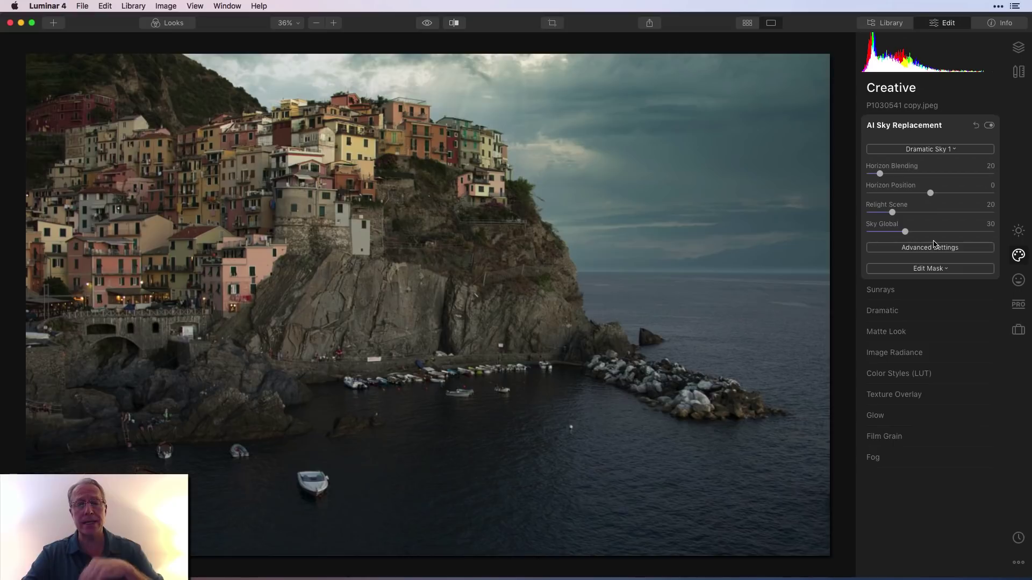
Change the cliffside village's replacement sky to Sunset 1 and inspect the blend along the buildings and cliff up close.
left_click(922, 149)
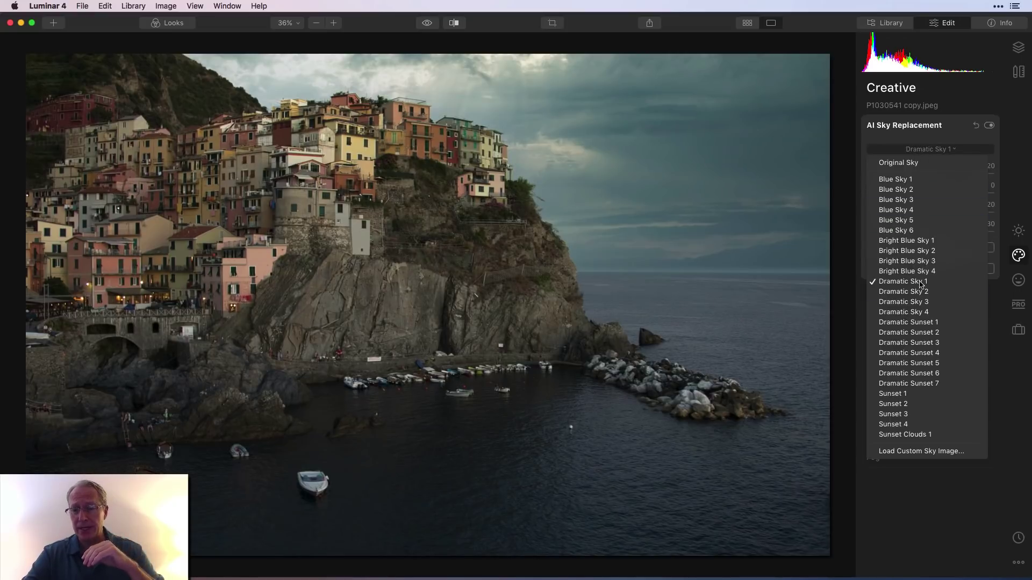
left_click(906, 395)
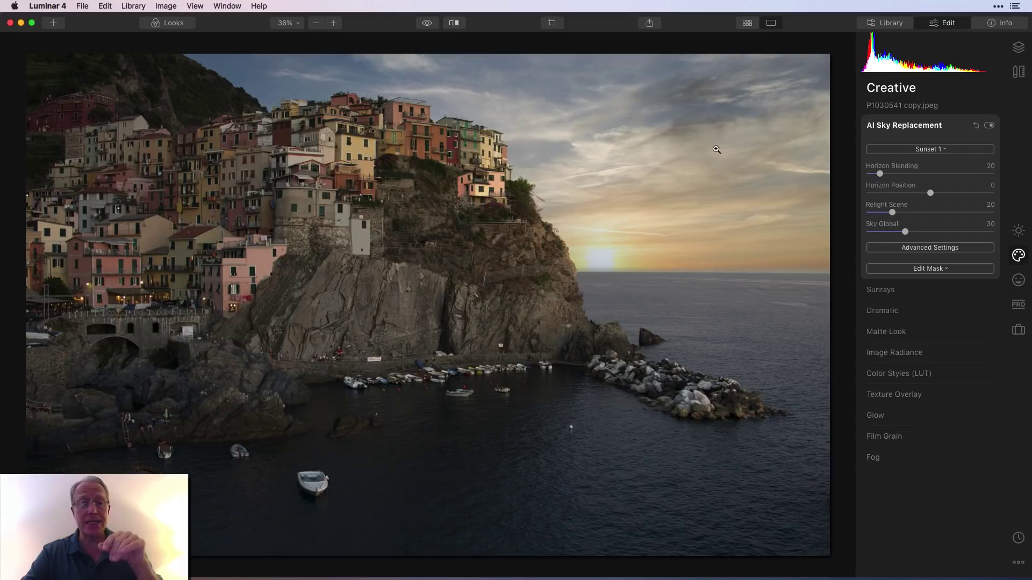
left_click(334, 24)
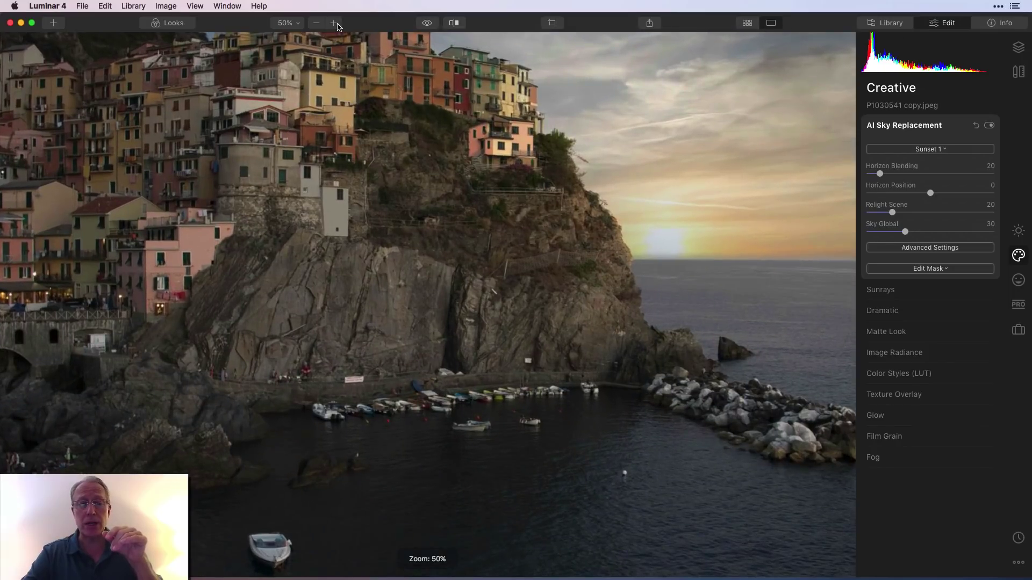
left_click(333, 23)
scroll(519, 198, "up", 5)
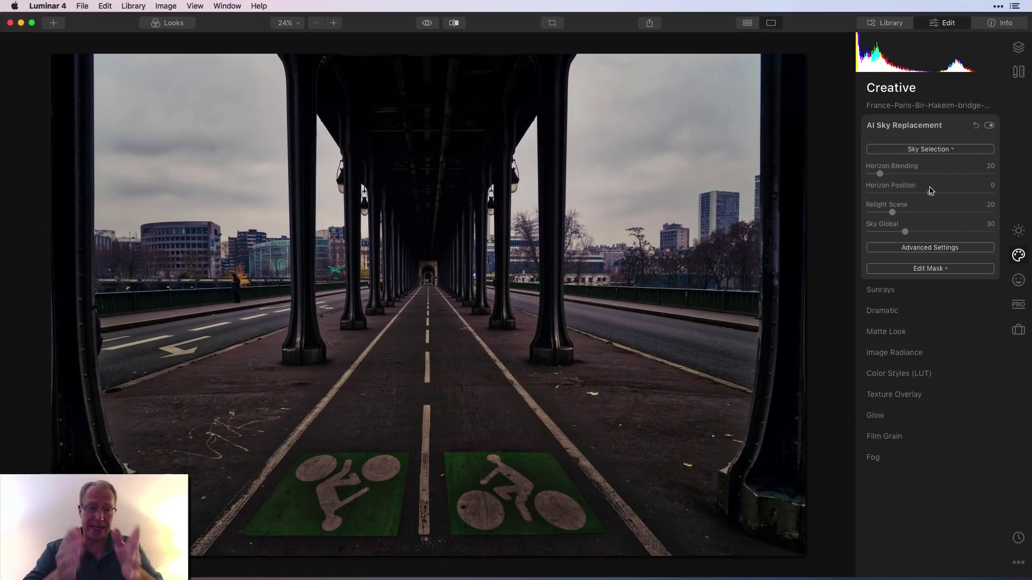
Replace the sky behind the bridge columns with Blue Sky 6, compare it with the original, and inspect the edges around the columns and trees.
left_click(949, 151)
left_click(933, 230)
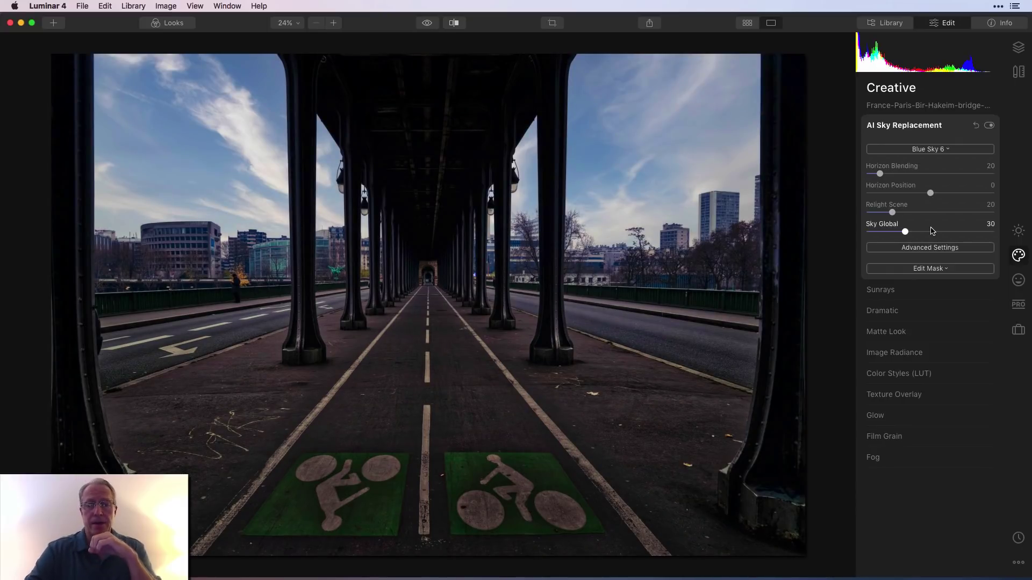
left_click(427, 23)
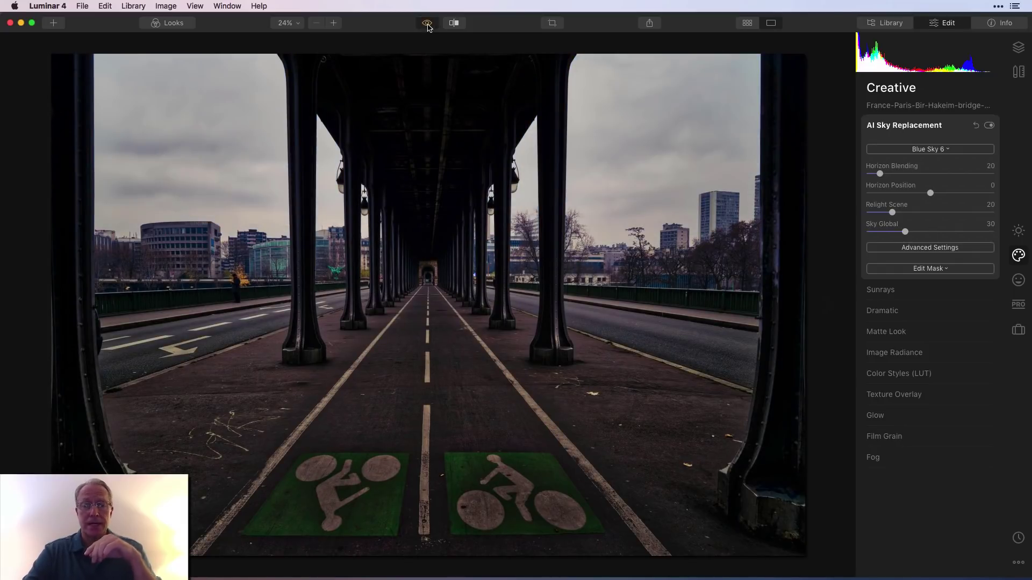
left_click(427, 23)
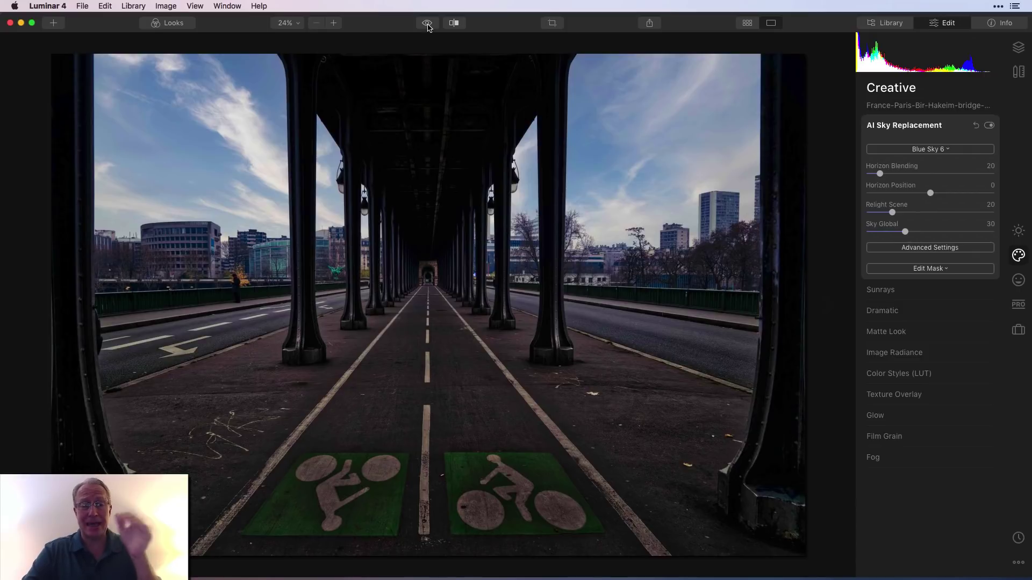
left_click(334, 23)
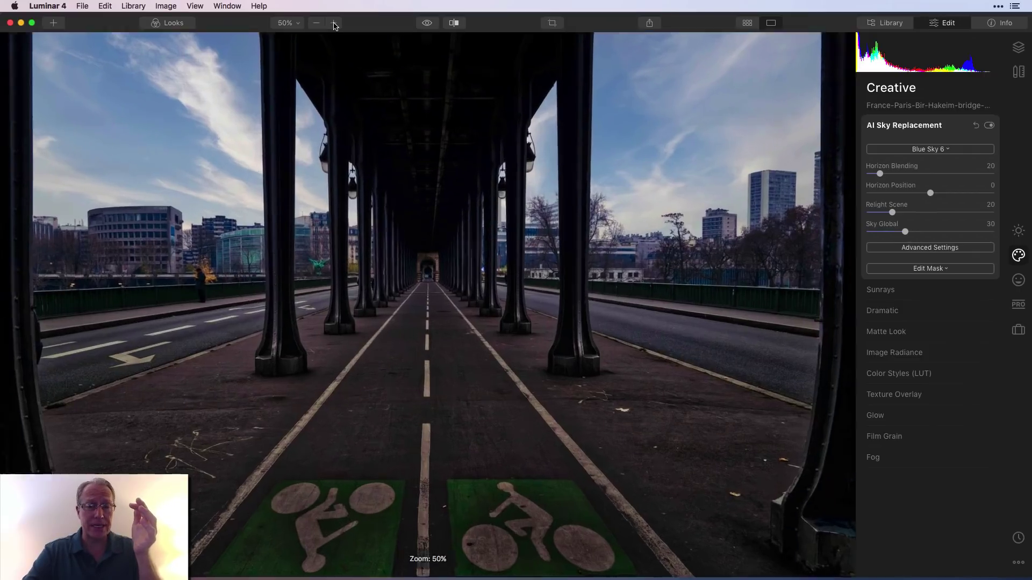
scroll(287, 232, "up", 5)
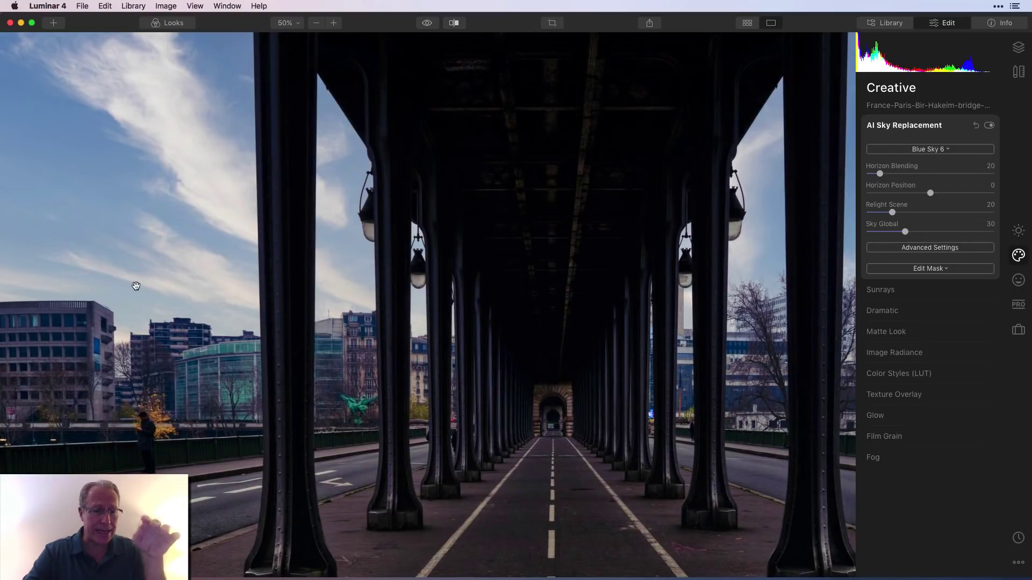
scroll(758, 287, "right", 5)
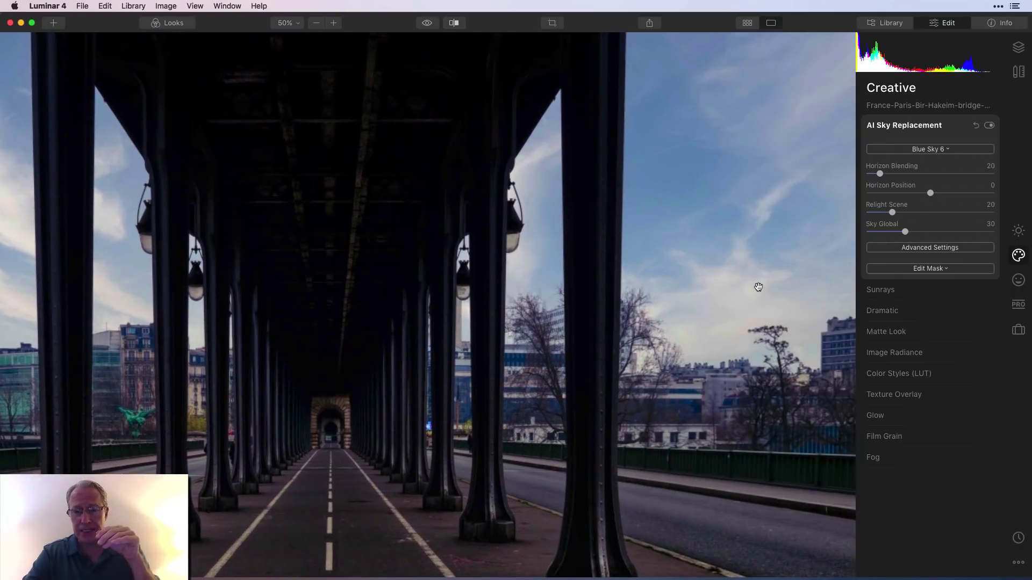
left_click(288, 24)
left_click(293, 37)
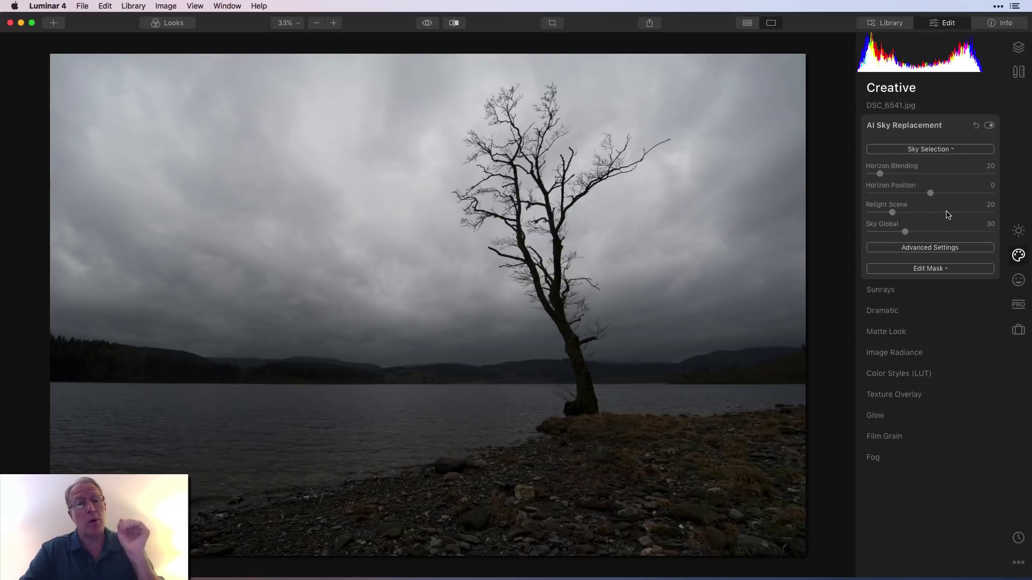
Replace the overcast sky behind the bare lakeside tree with Dramatic Sunset 4 and compare it with the original.
left_click(937, 151)
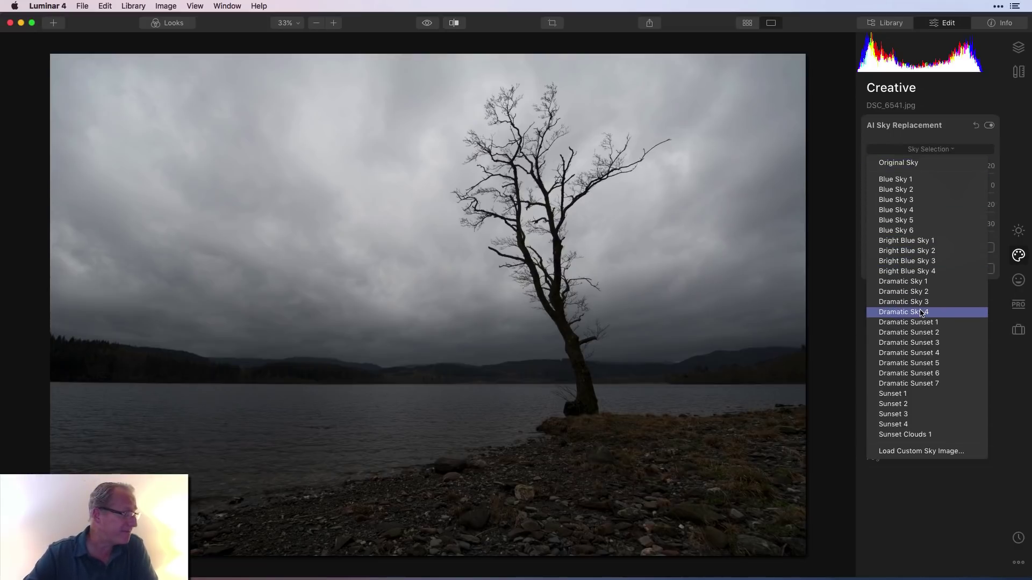
left_click(928, 354)
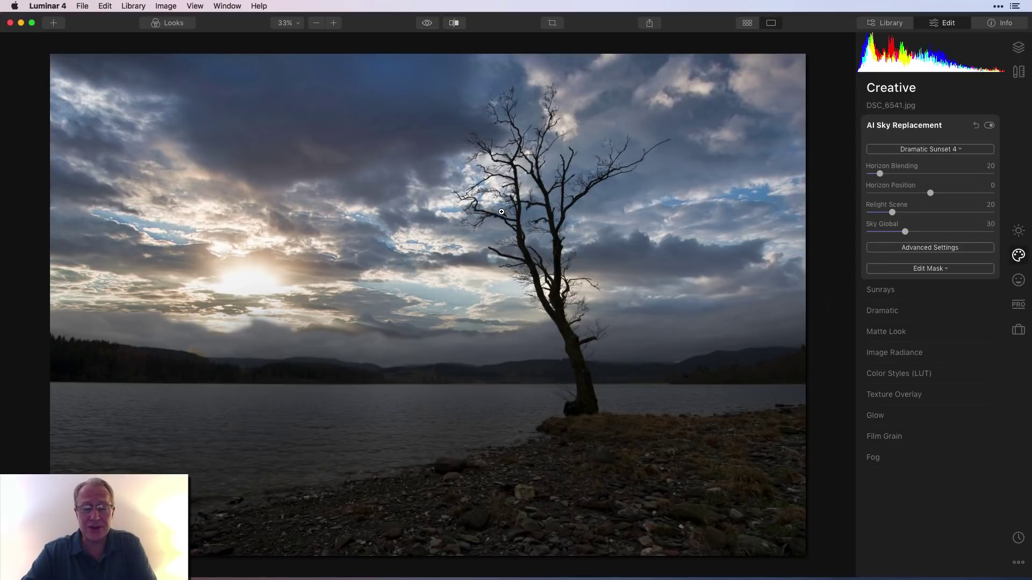
left_click(428, 24)
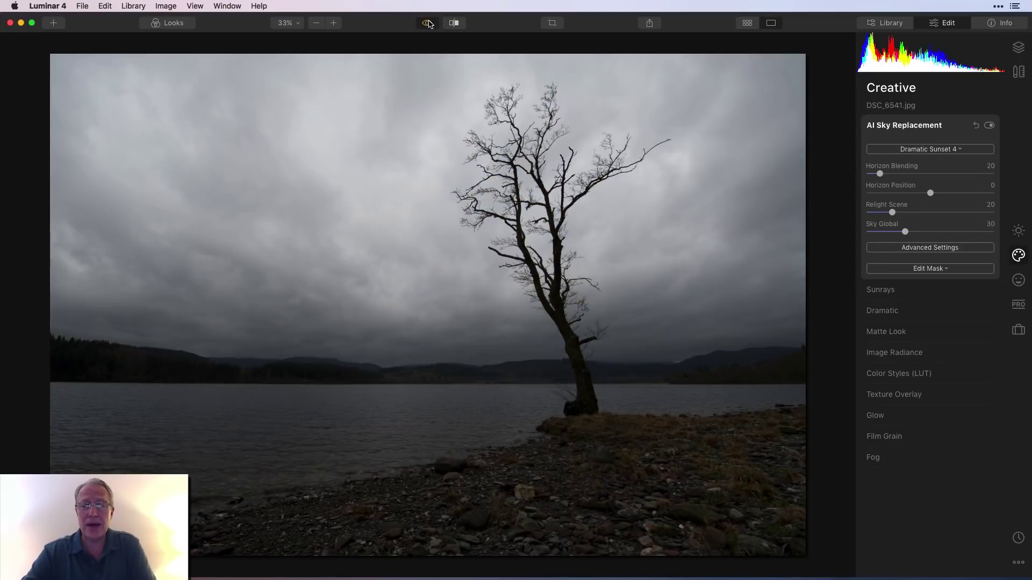
left_click(428, 23)
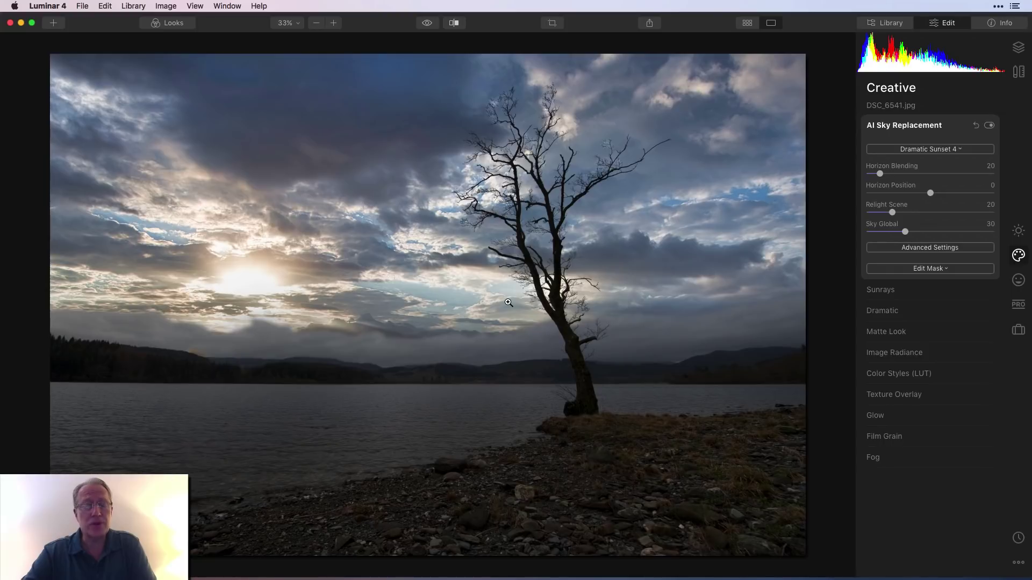
Refine the sky between the tree's branches in the advanced settings with Close Gaps at 20 and Sky Local at 39.
key("super+equal")
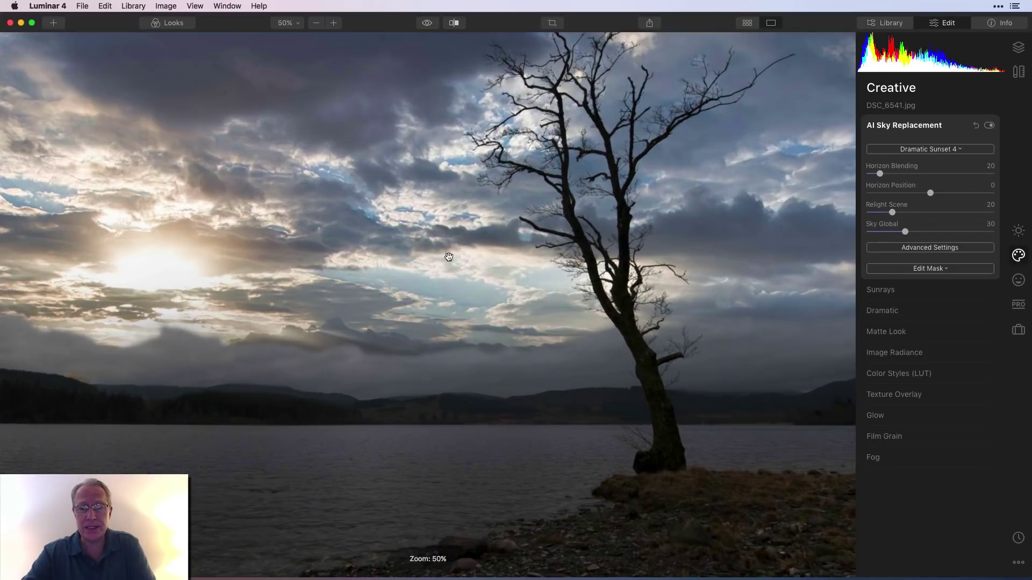
scroll(449, 257, "down", 3)
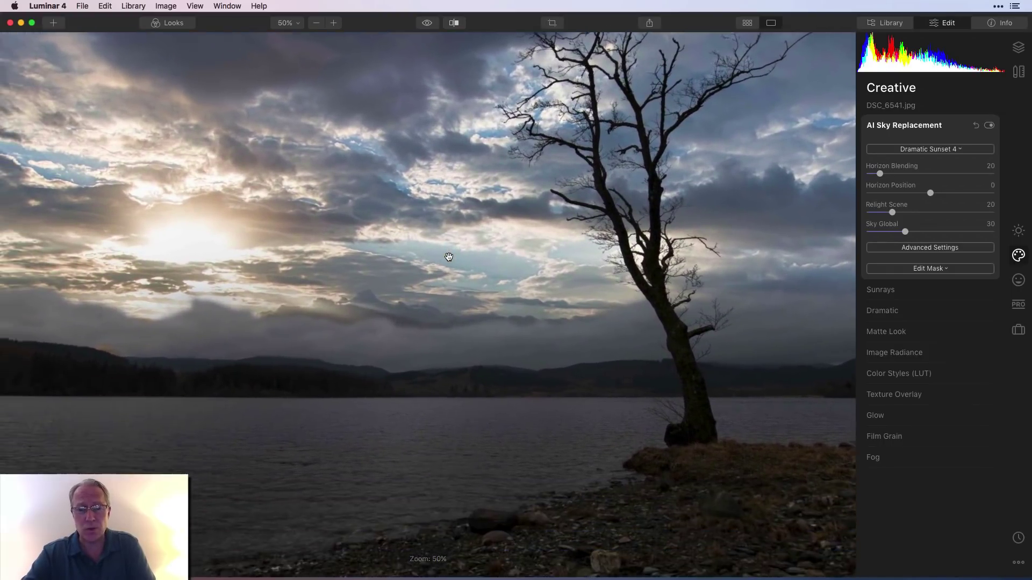
scroll(449, 257, "up", 5)
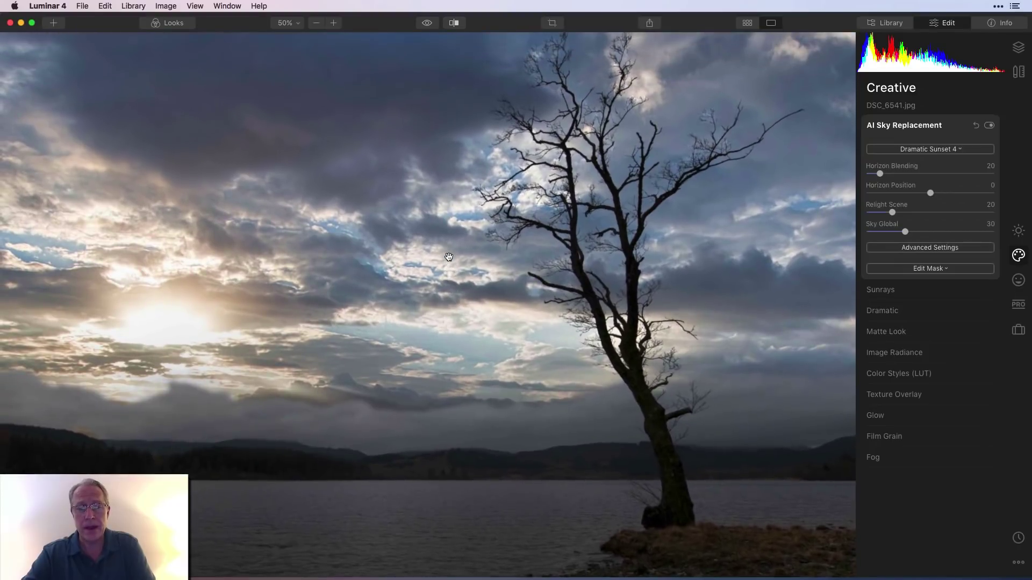
scroll(449, 257, "down", 3)
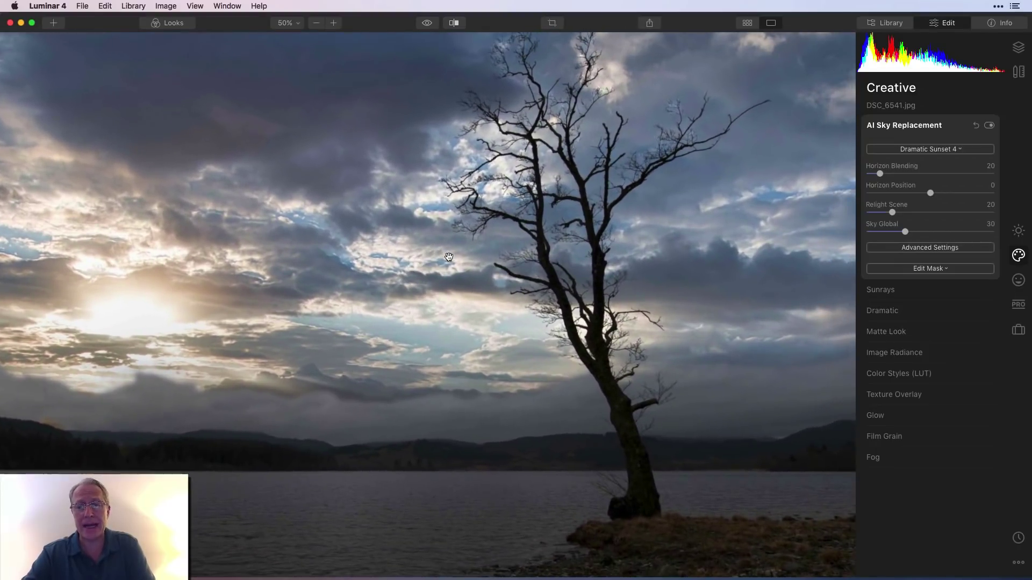
scroll(670, 113, "up", 3)
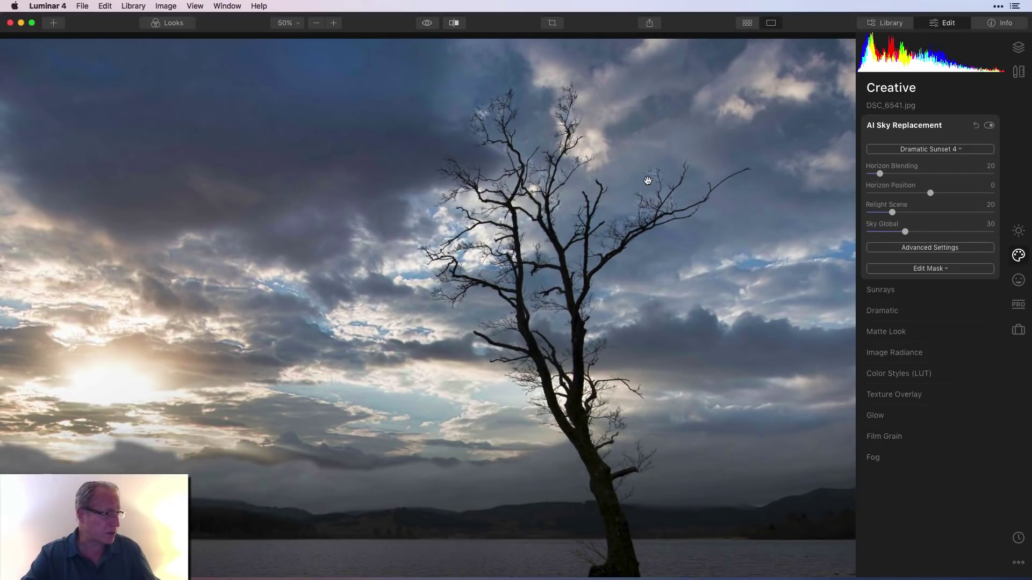
left_click(918, 250)
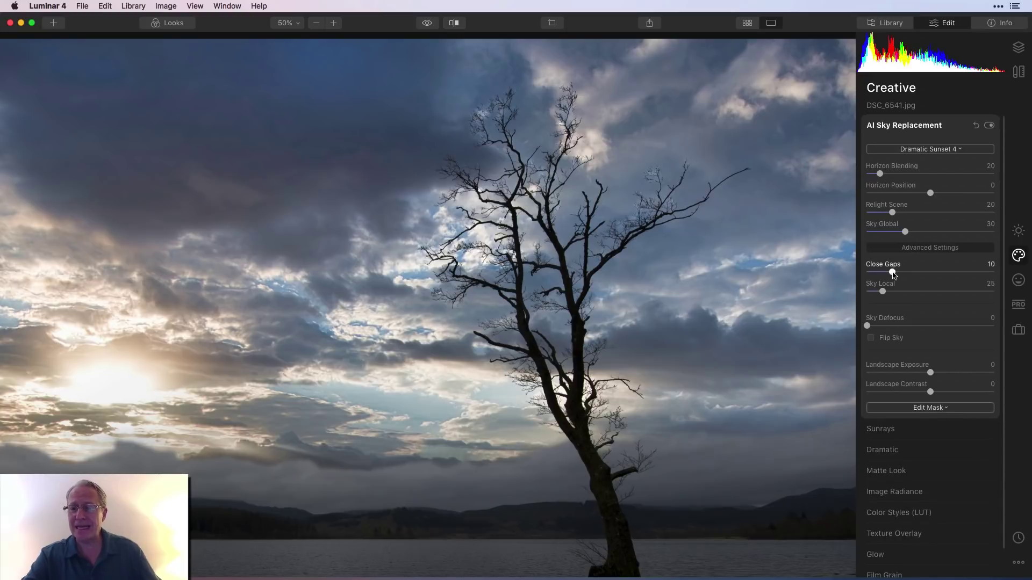
left_click_drag(893, 273, 921, 275)
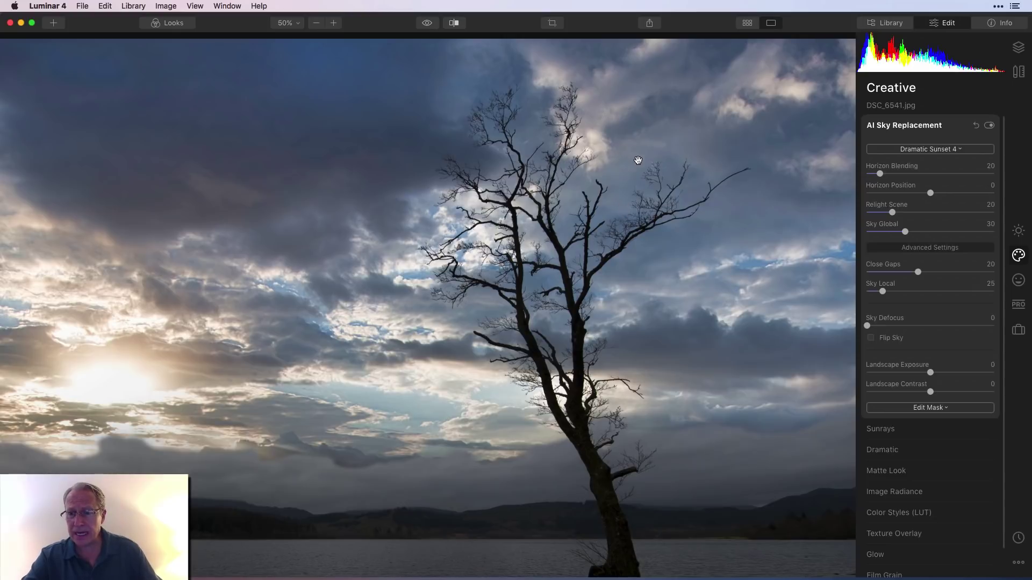
left_click_drag(879, 293, 900, 293)
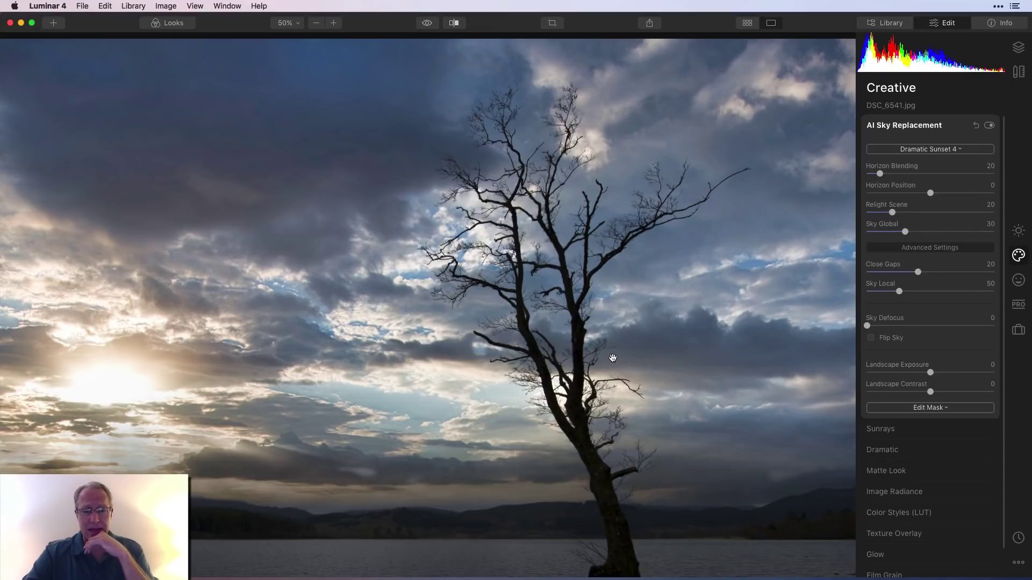
left_click_drag(899, 290, 890, 295)
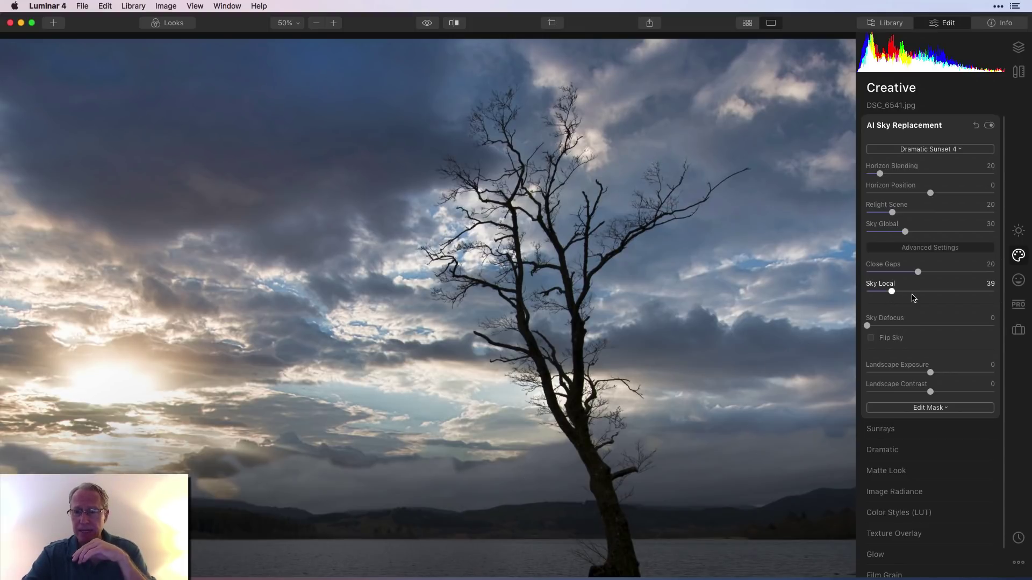
Raise the replacement sky's Sky Local to 77 and compare the whole lakeside photo with the original.
left_click_drag(892, 292, 915, 292)
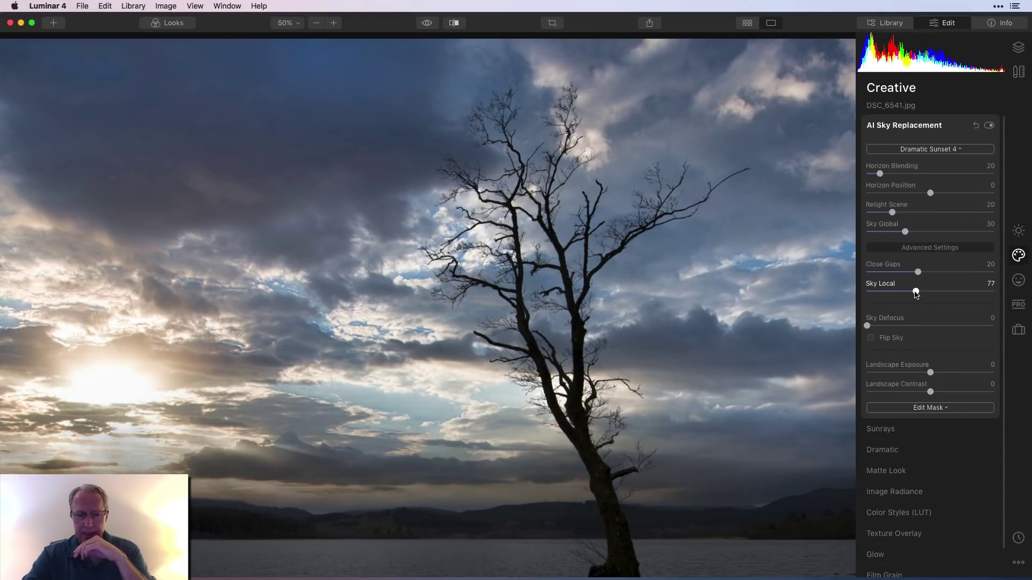
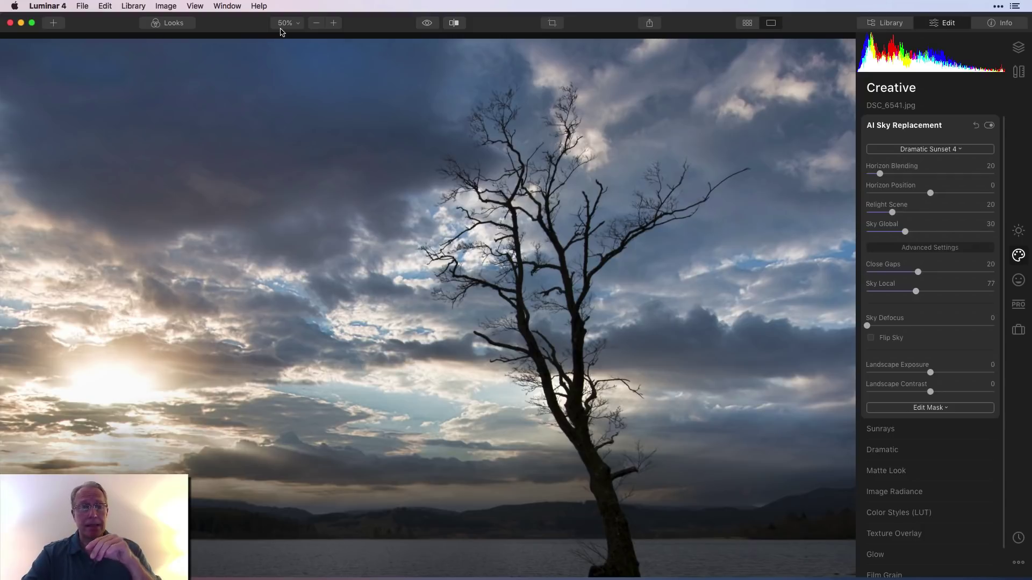
left_click(286, 23)
left_click(289, 38)
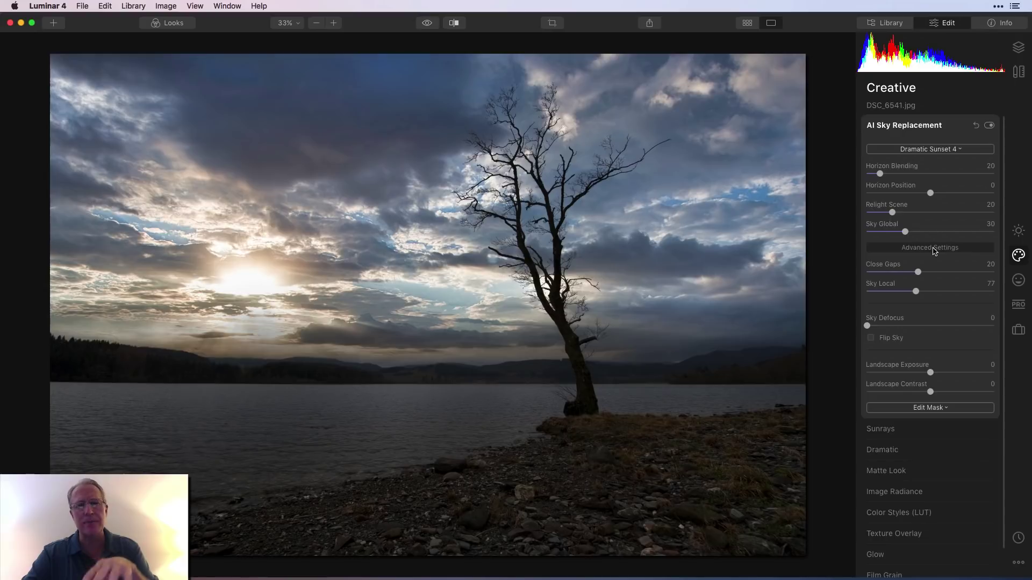
left_click(427, 24)
left_click(427, 23)
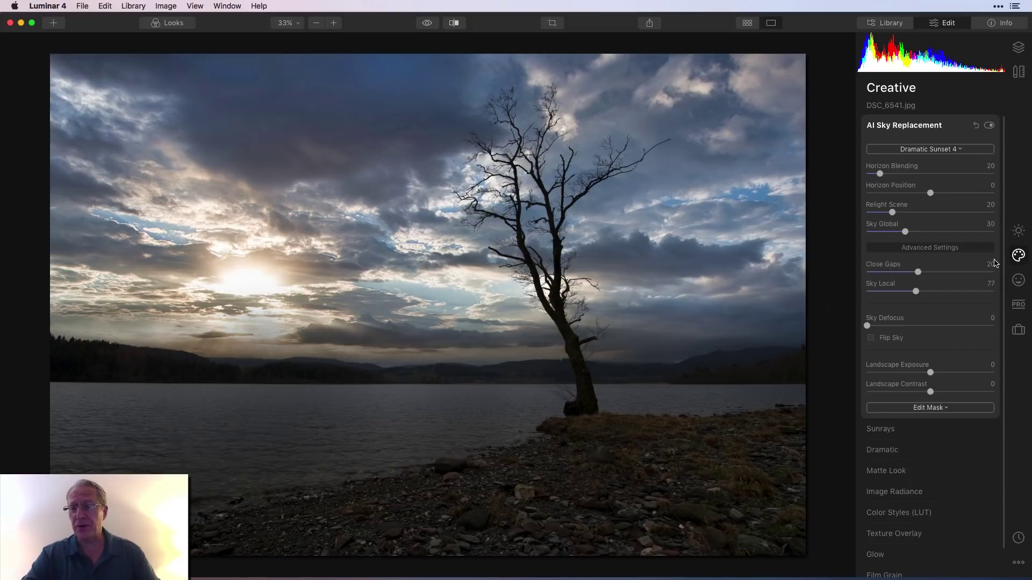
Set the Adjustable Gradient's orientation so its transition lies along the far shoreline, with the blend narrowed to 12.
left_click(1022, 307)
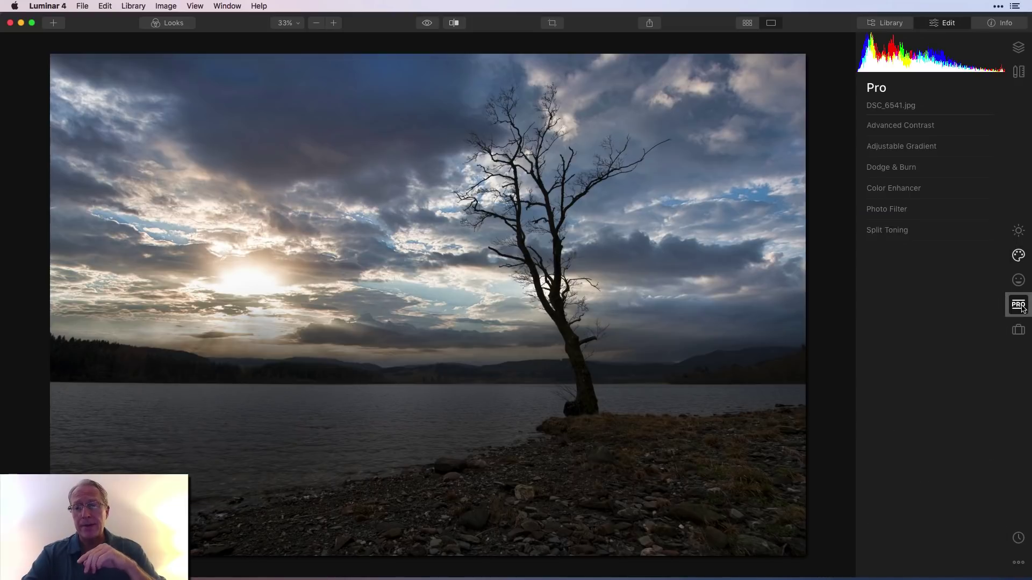
left_click(916, 146)
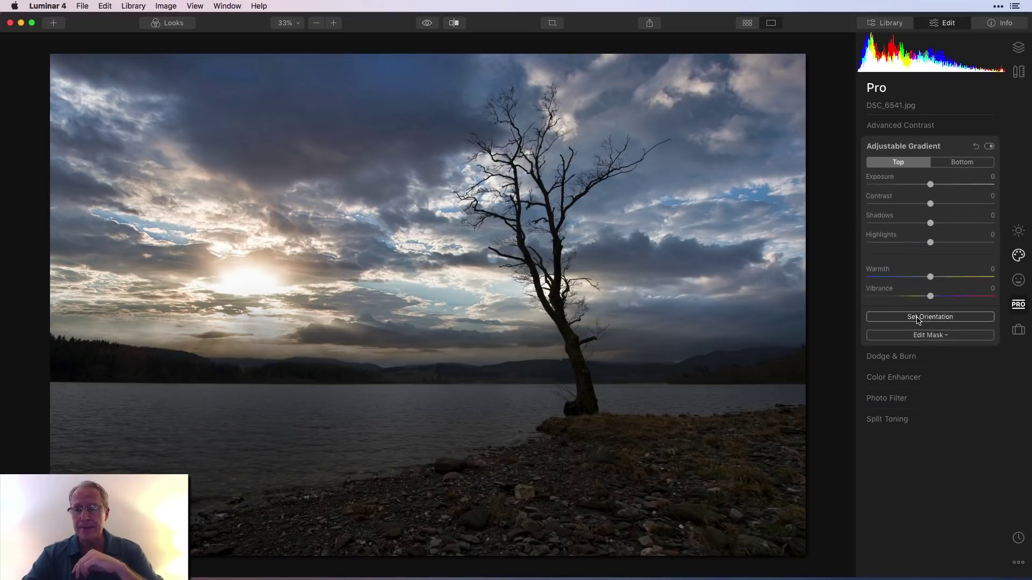
left_click(918, 319)
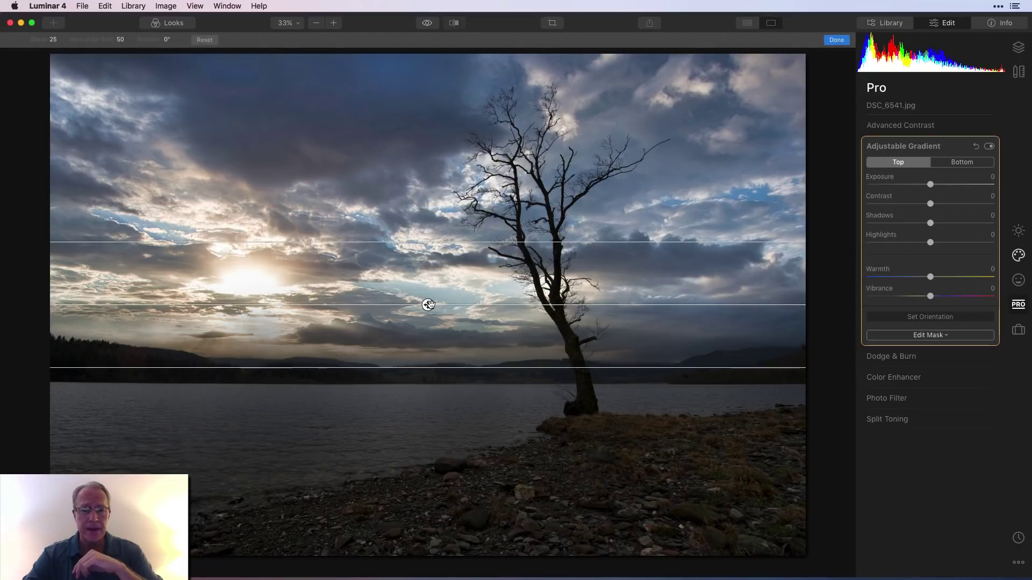
left_click_drag(428, 304, 429, 307)
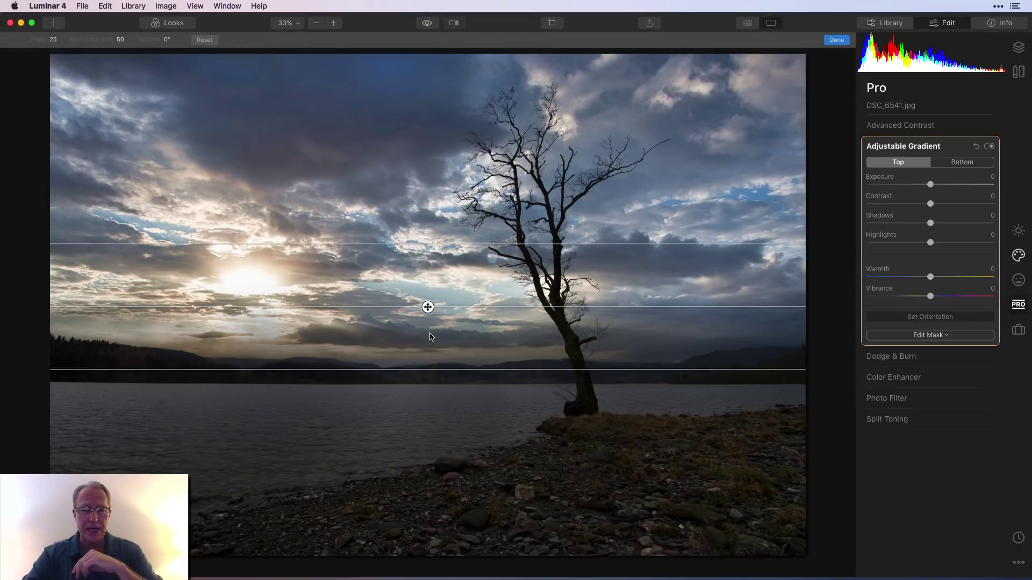
left_click(427, 339)
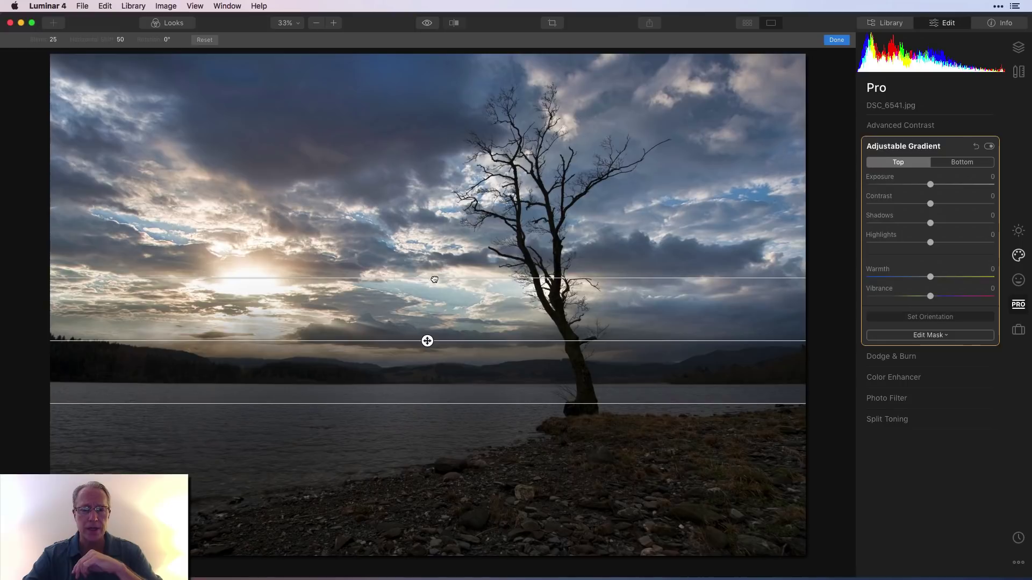
left_click_drag(435, 279, 435, 345)
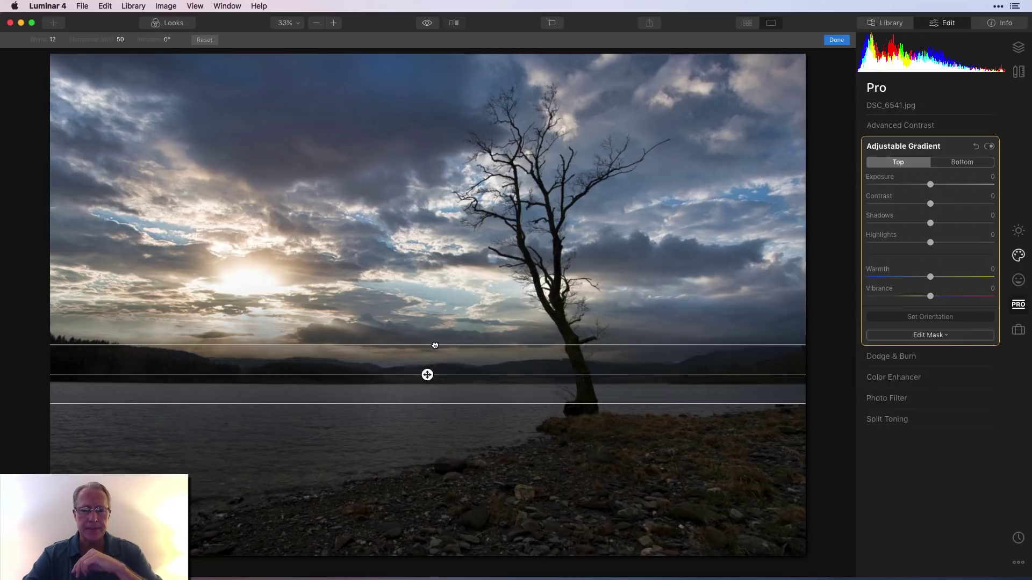
left_click(838, 41)
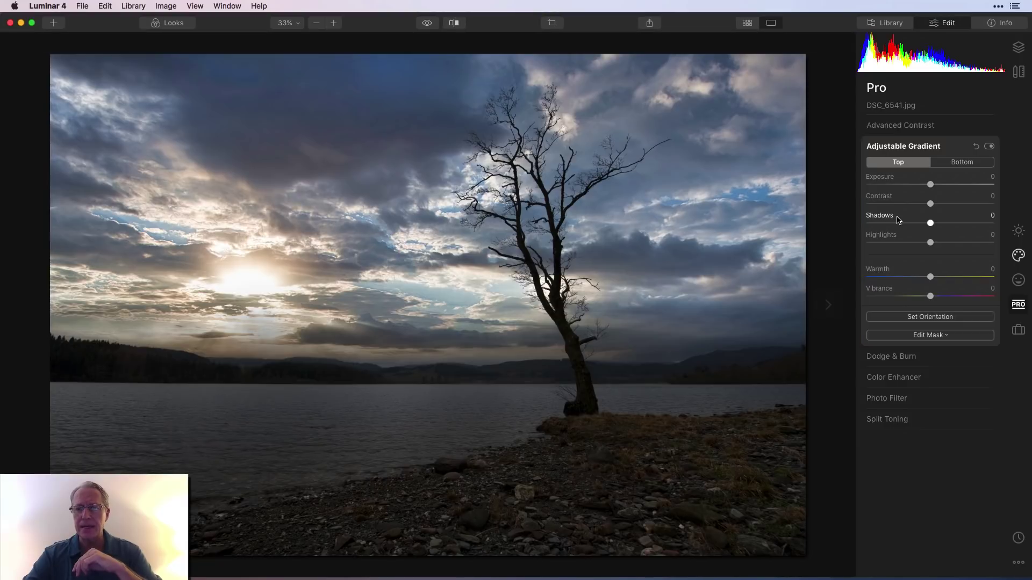
Adjust the gradient's bottom half to Exposure 44, Warmth -10 and Vibrance 15, and compare with the original.
left_click(962, 162)
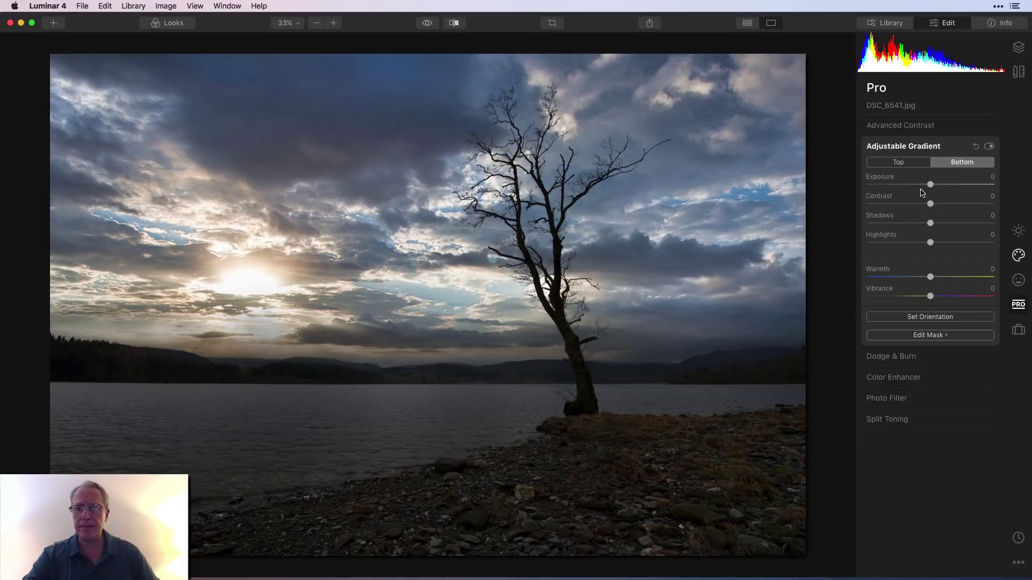
left_click_drag(945, 185, 961, 187)
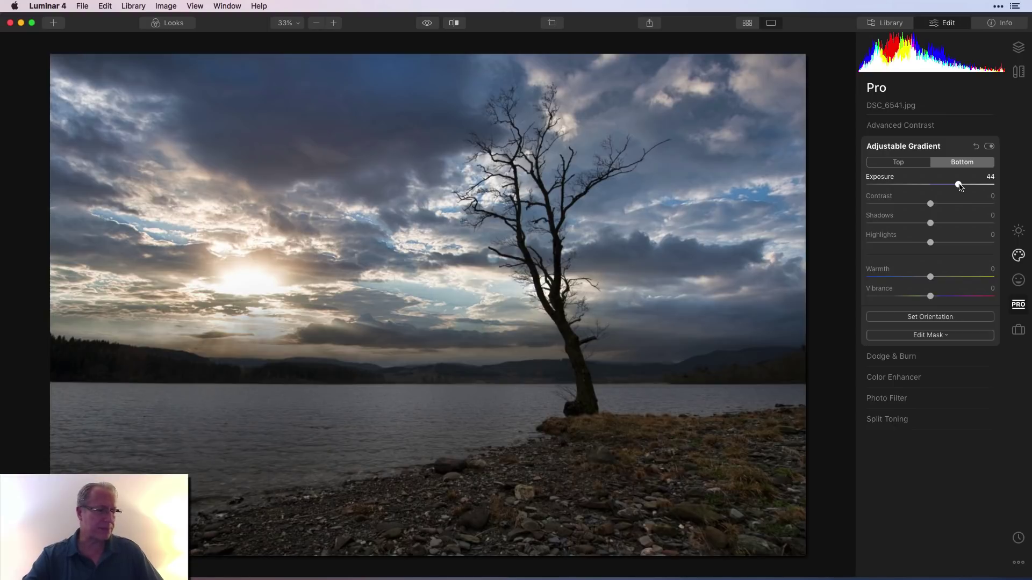
left_click_drag(930, 278, 924, 280)
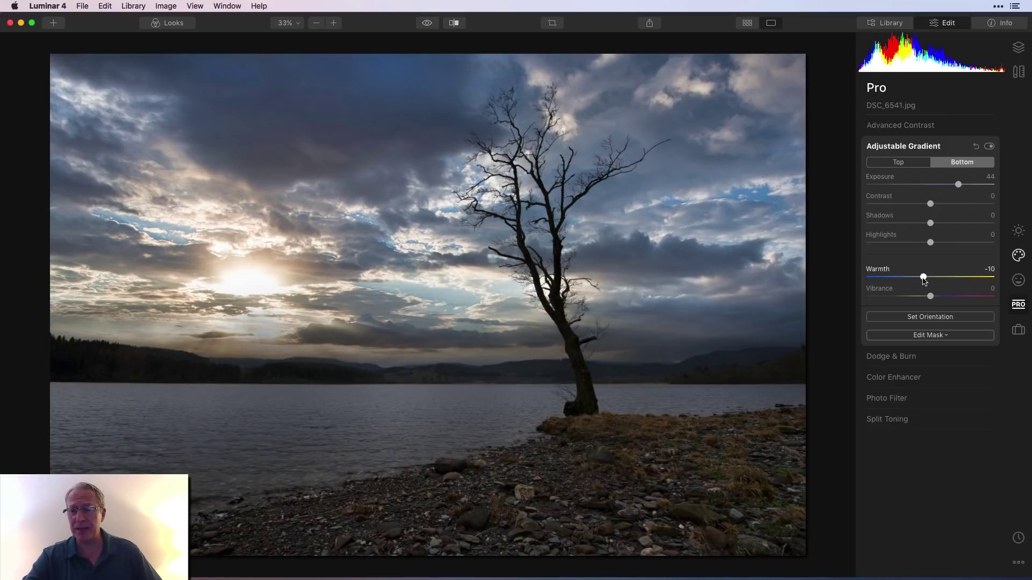
left_click(945, 297)
left_click_drag(945, 297, 941, 298)
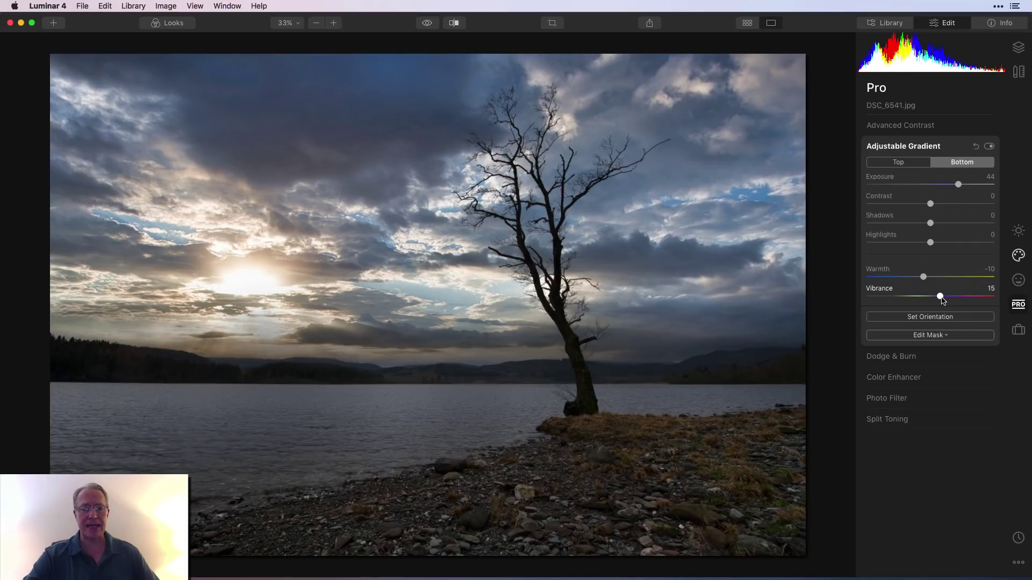
left_click_drag(427, 24, 426, 24)
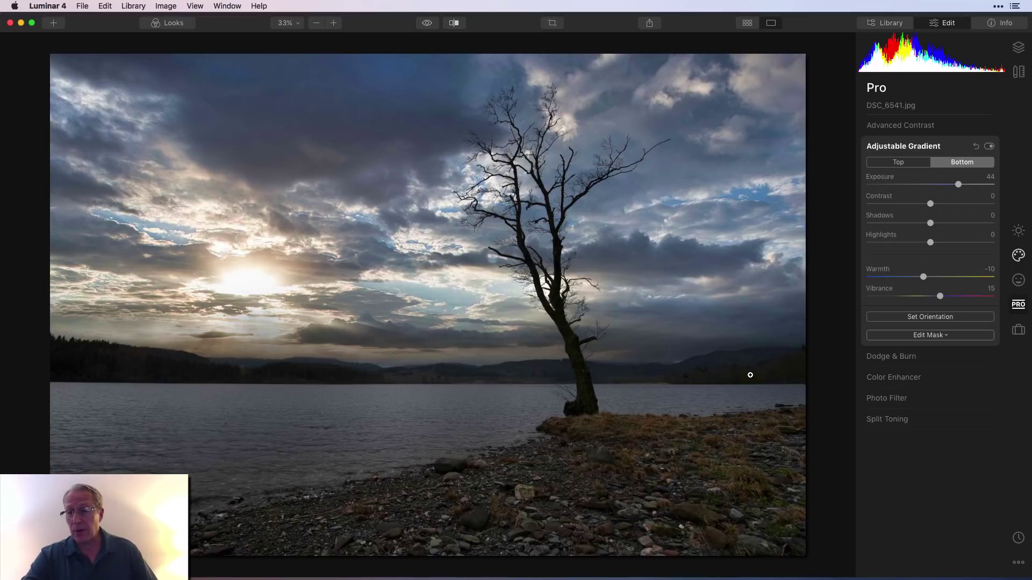
left_click(919, 145)
Shift the highlights toward red in the Color Enhancer's advanced color balance with Cyan-Red at 20.
left_click(907, 190)
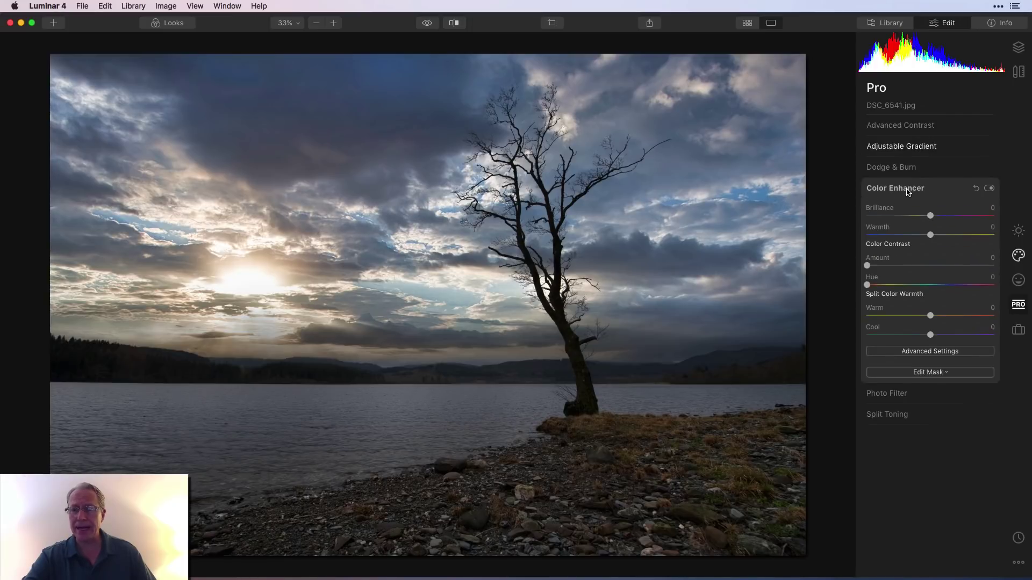
left_click(914, 355)
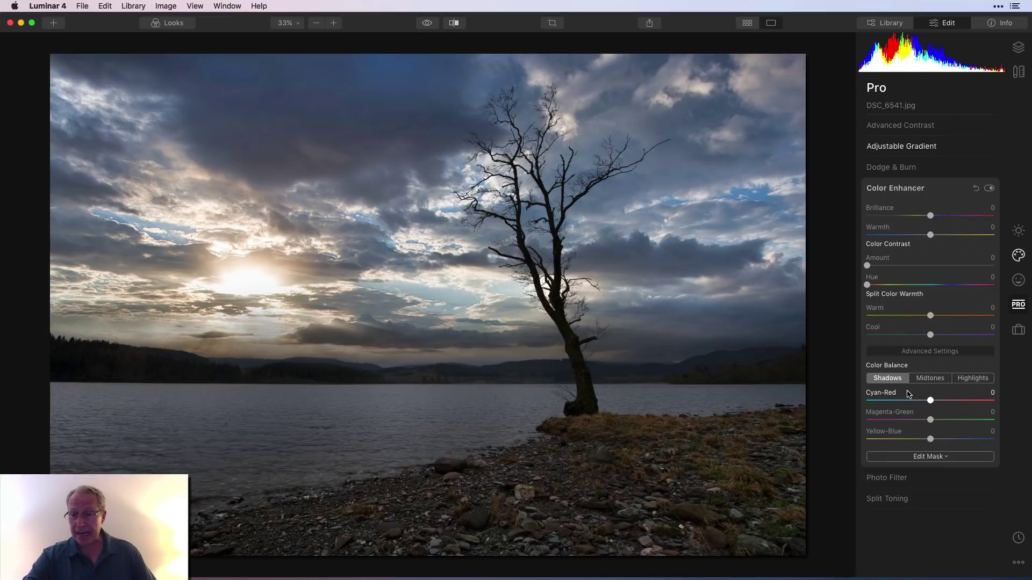
left_click(973, 379)
left_click_drag(931, 401, 946, 404)
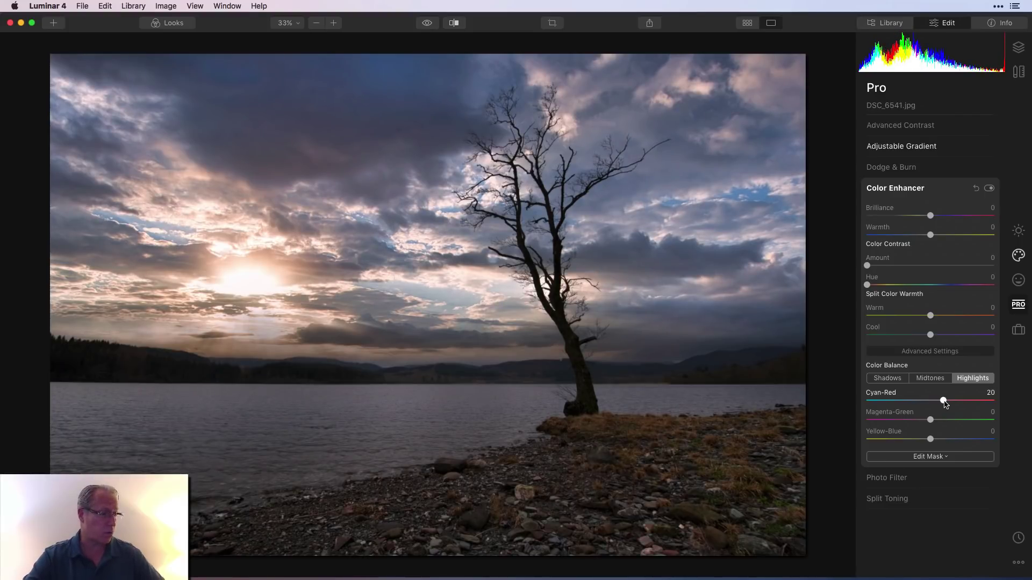
left_click(936, 185)
Split-tone the highlights with Hue 26 and Saturation 56, and compare the warmed photo with the original.
left_click(910, 233)
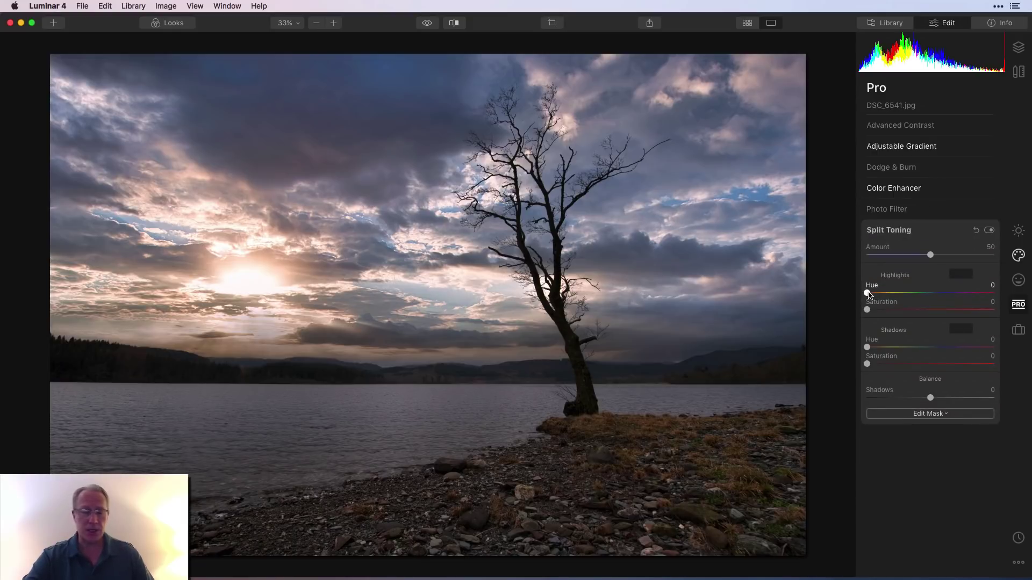
left_click_drag(869, 293, 940, 312)
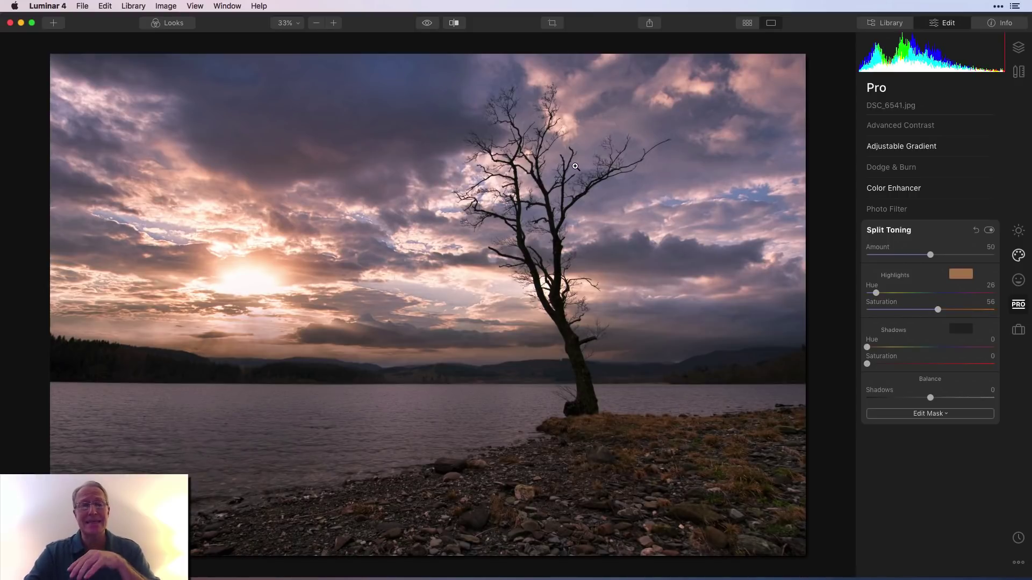
left_click(427, 24)
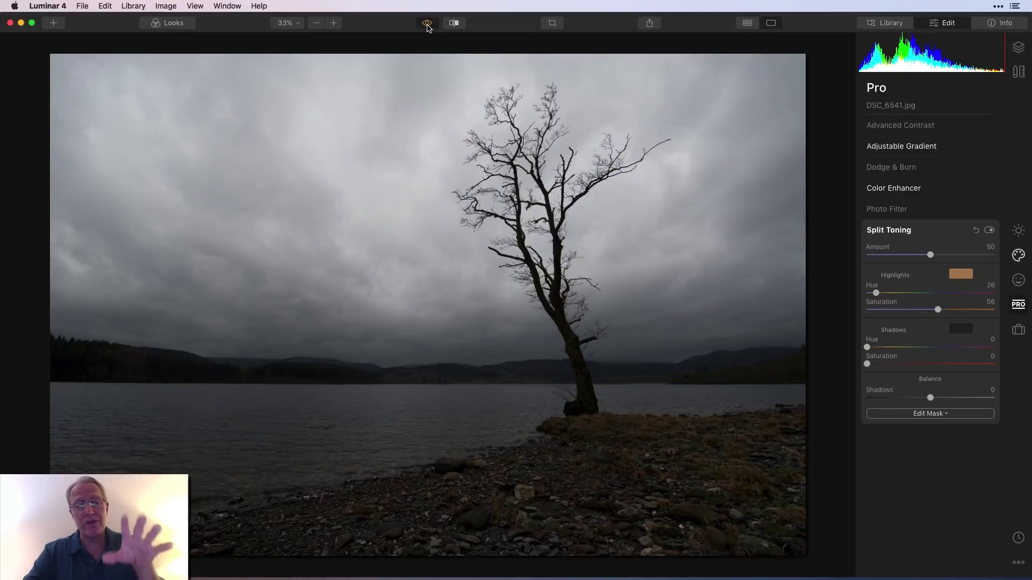
left_click(428, 27)
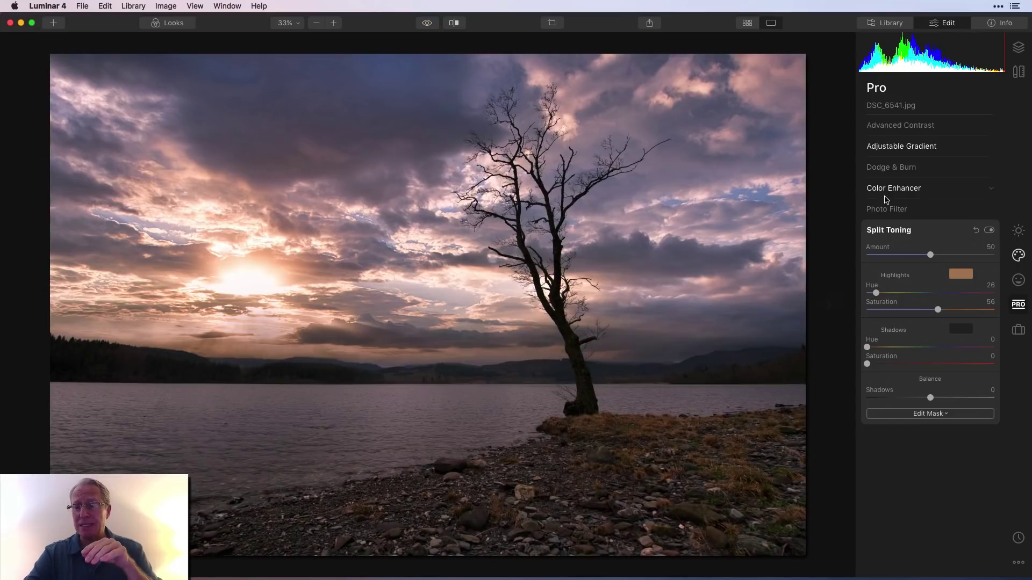
left_click(923, 232)
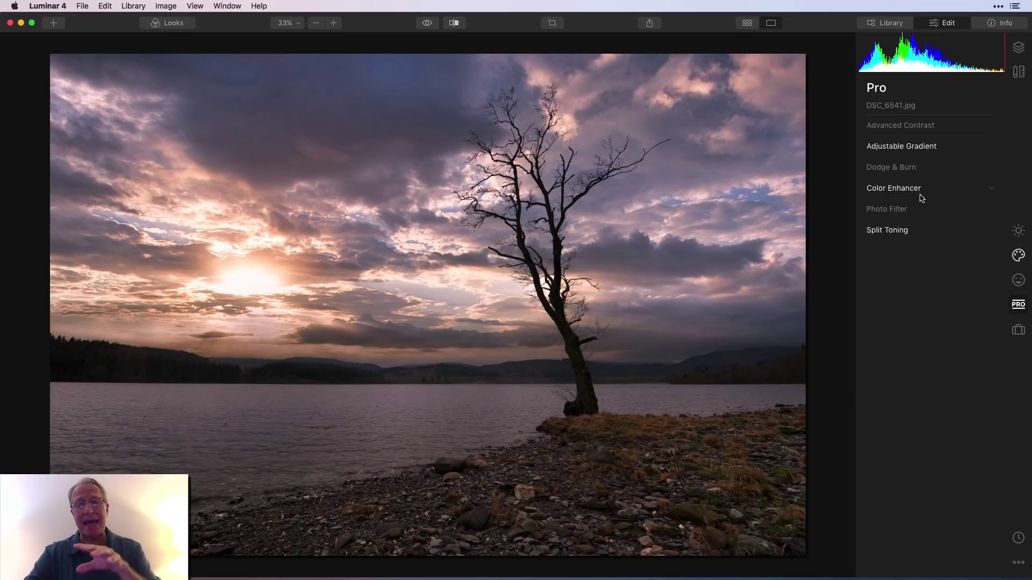
Review the Color Enhancer's settings, including the advanced highlight color balance.
left_click(941, 188)
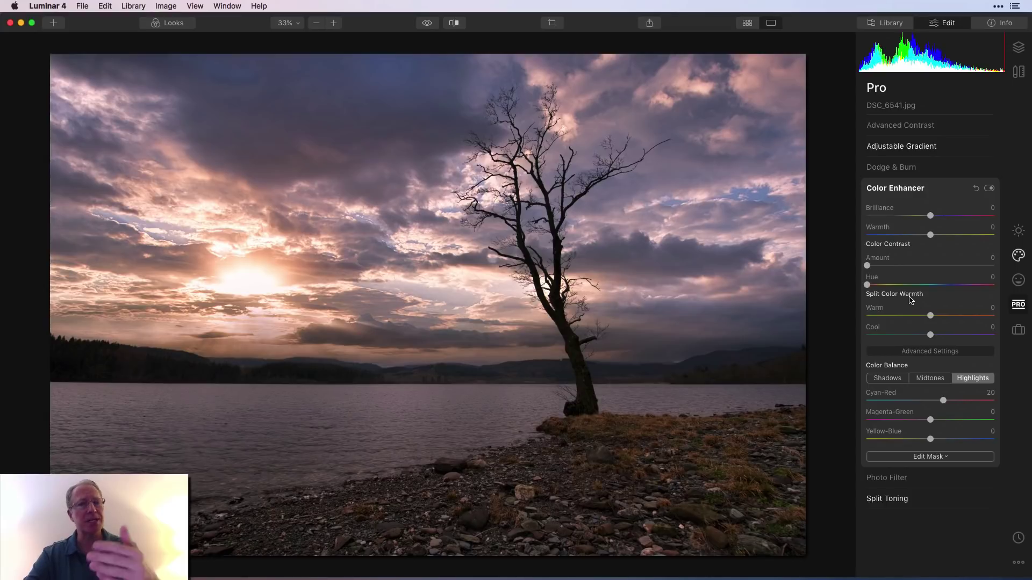
left_click(923, 352)
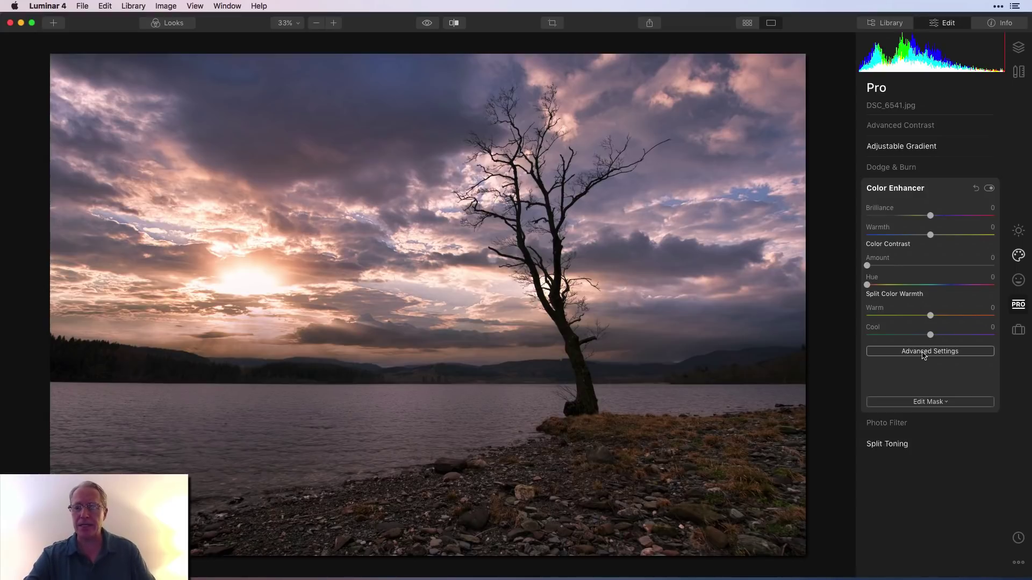
left_click(947, 196)
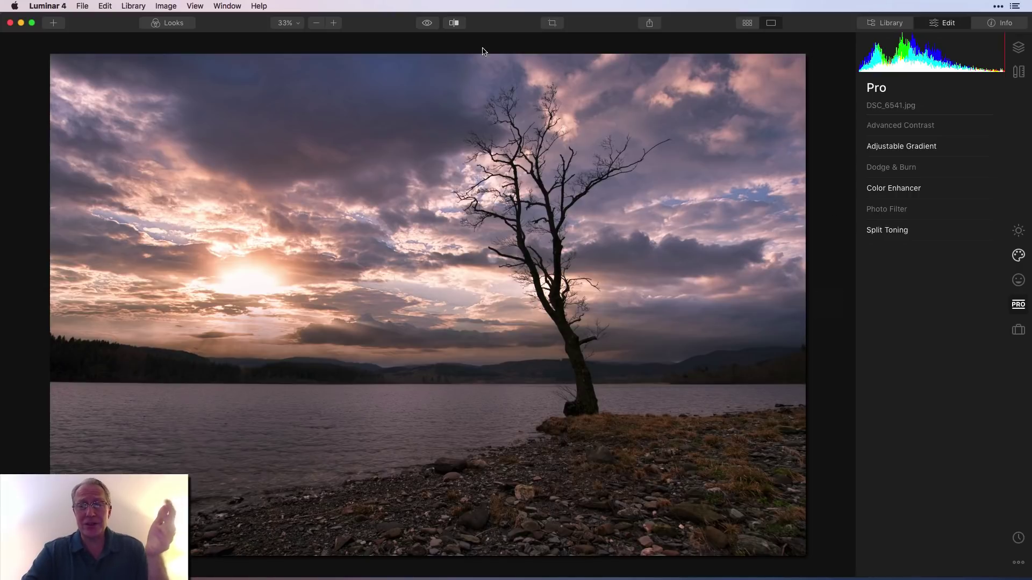
Compare the finished lakeside tree edit with the original photo several times.
left_click(427, 26)
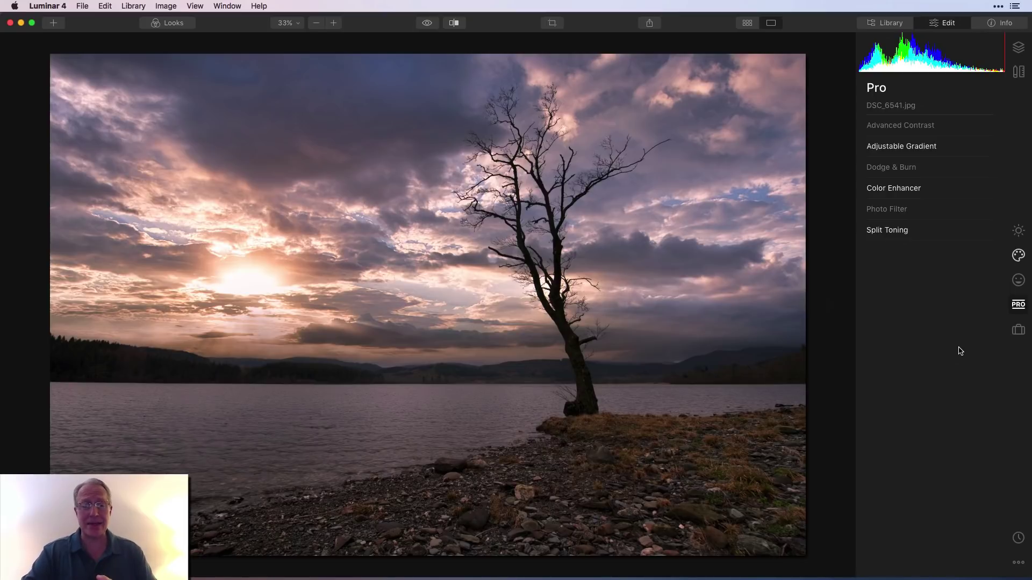
left_click(427, 23)
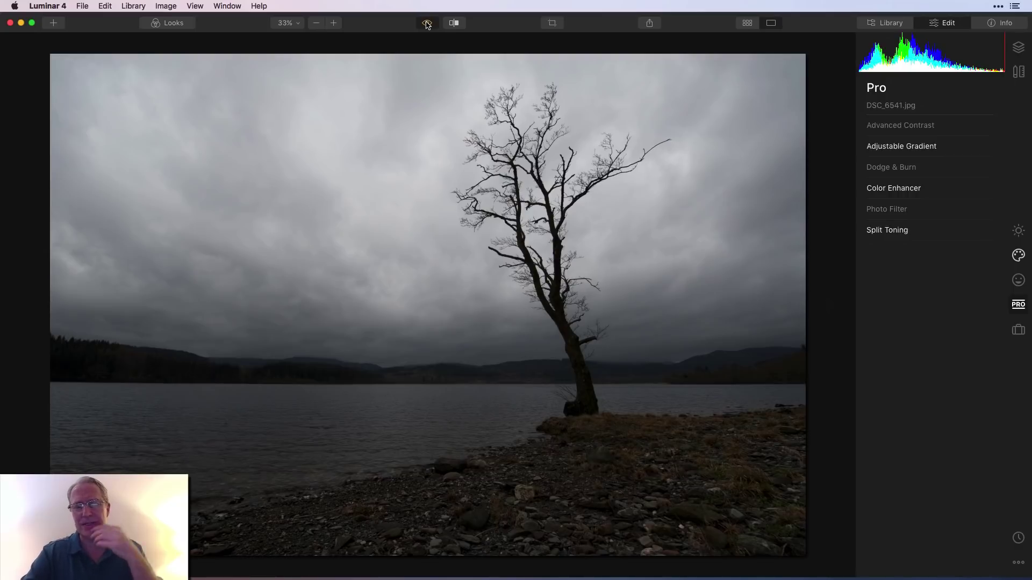
left_click(427, 23)
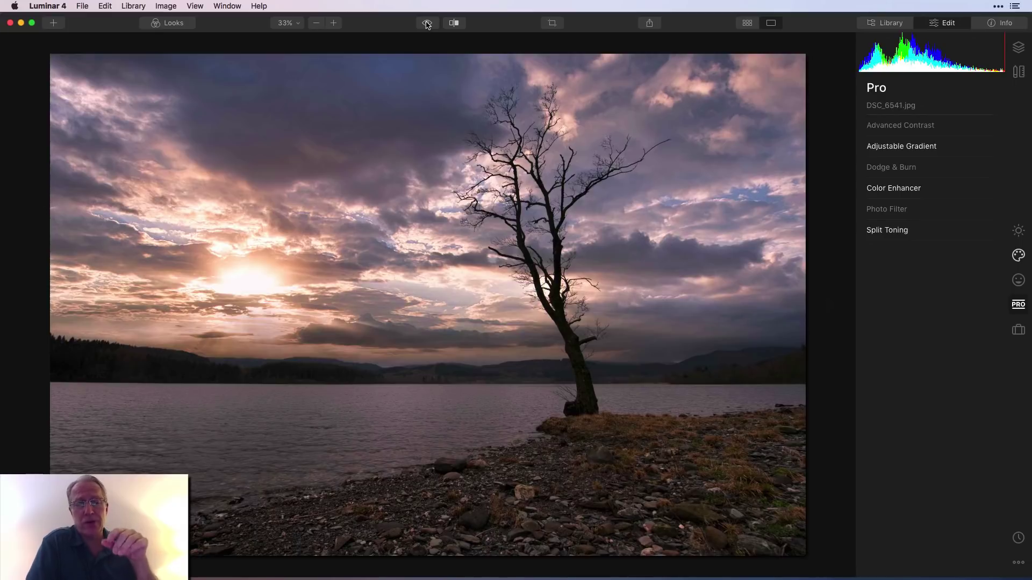
left_click(427, 24)
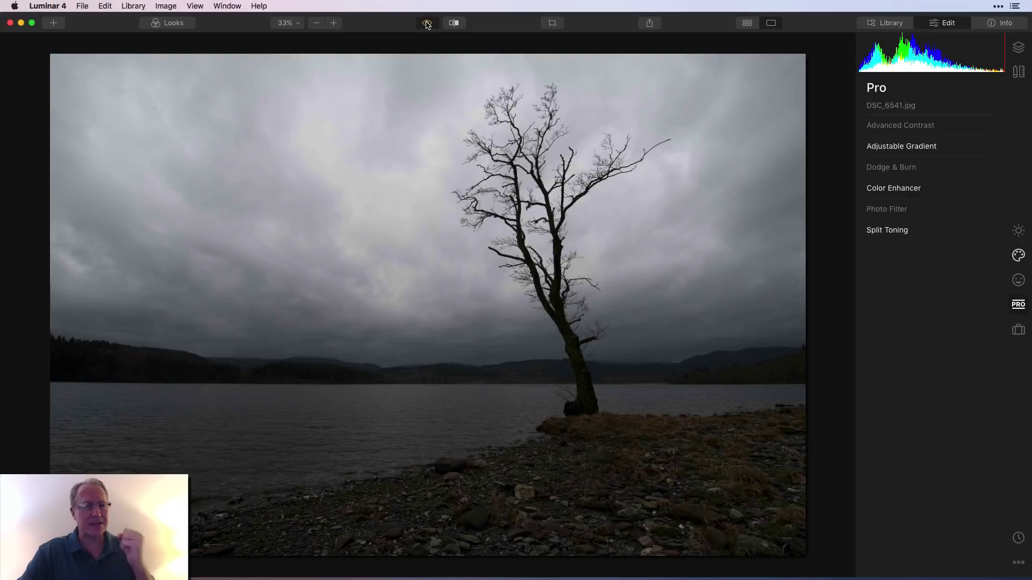
left_click(427, 24)
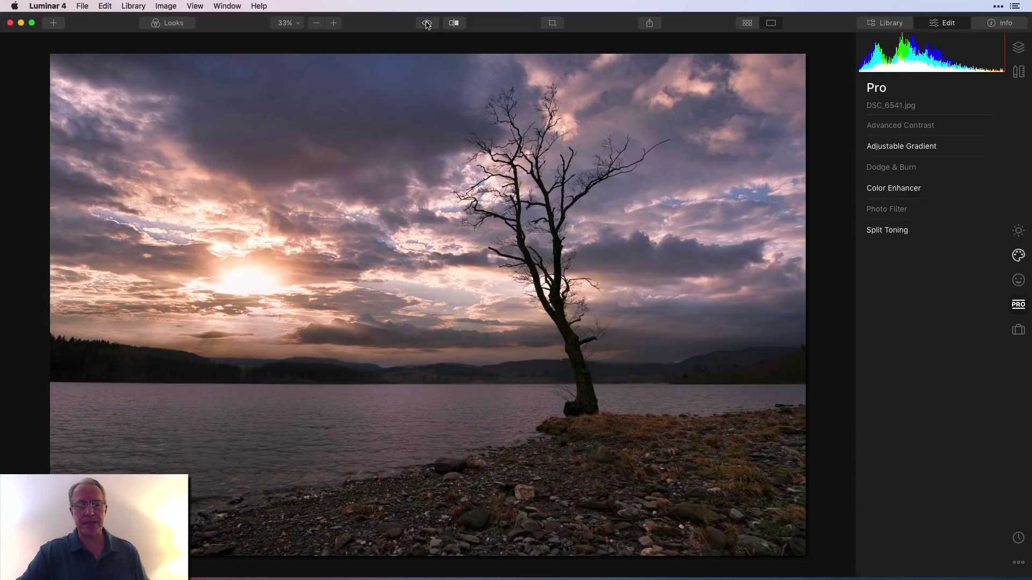